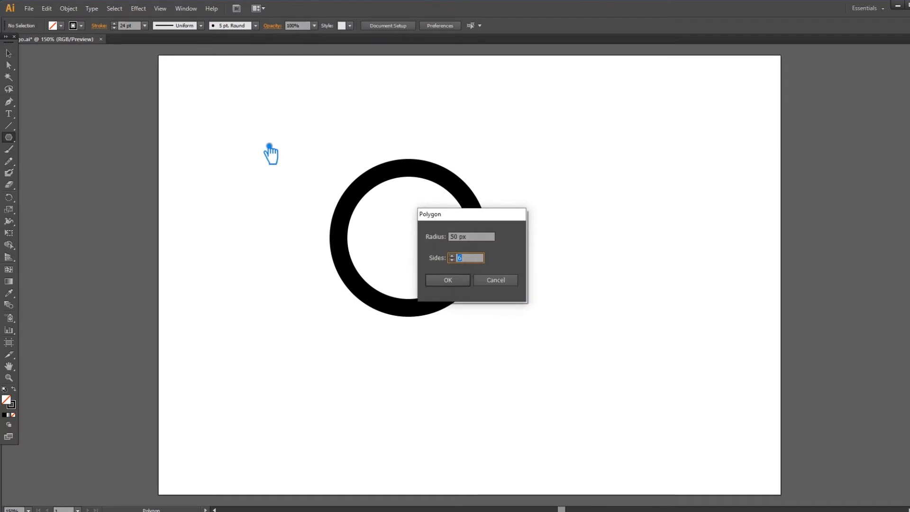
Step: Create a three-sided polygon with a 50 px radius and swap its colours so it has a black fill and no stroke
text(3)
click(453, 282)
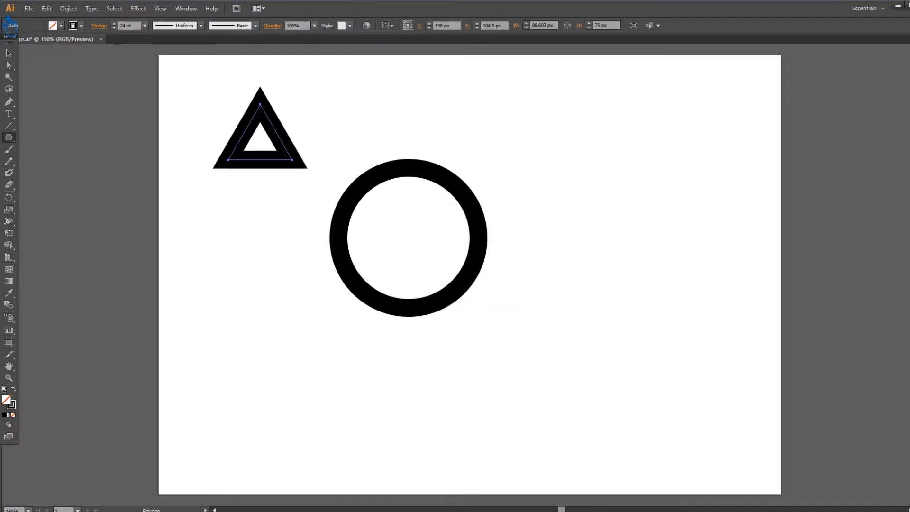
click(8, 54)
click(14, 390)
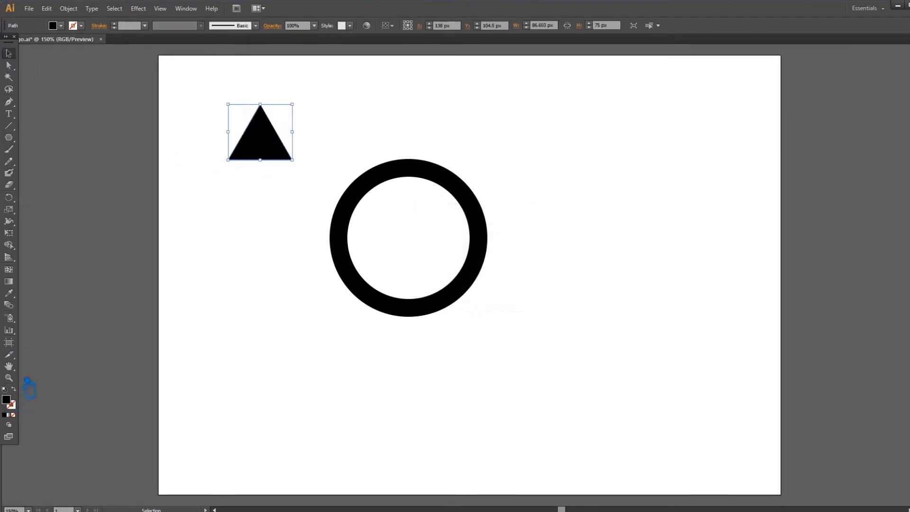
Step: Rotate the triangle to point right, scale it to about 55 px wide and place it on the ring's upper edge as an arrowhead
drag(309, 111, 292, 192)
click(293, 192)
drag(264, 139, 422, 172)
drag(458, 137, 447, 151)
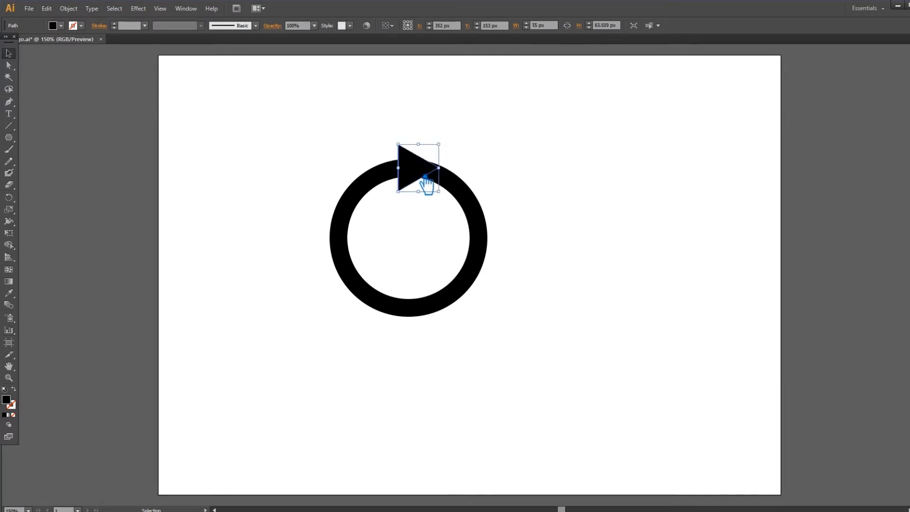
click(505, 191)
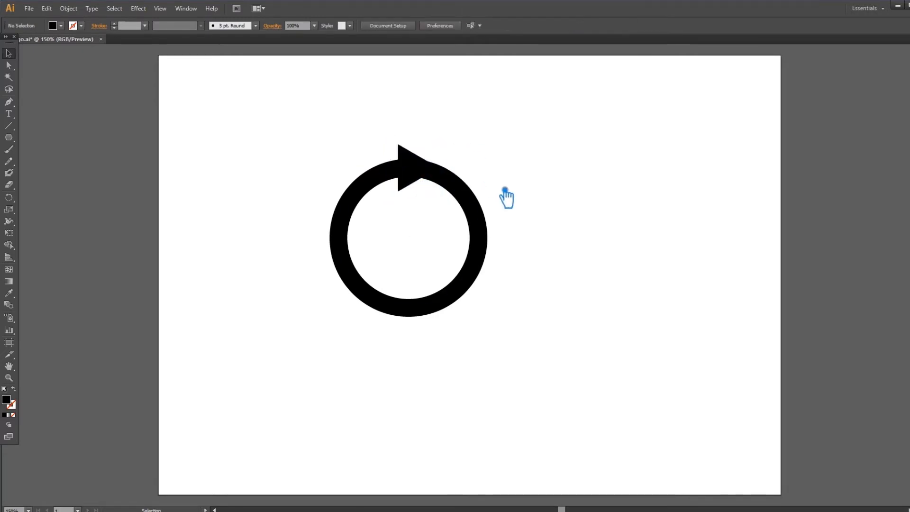
click(418, 166)
click(552, 175)
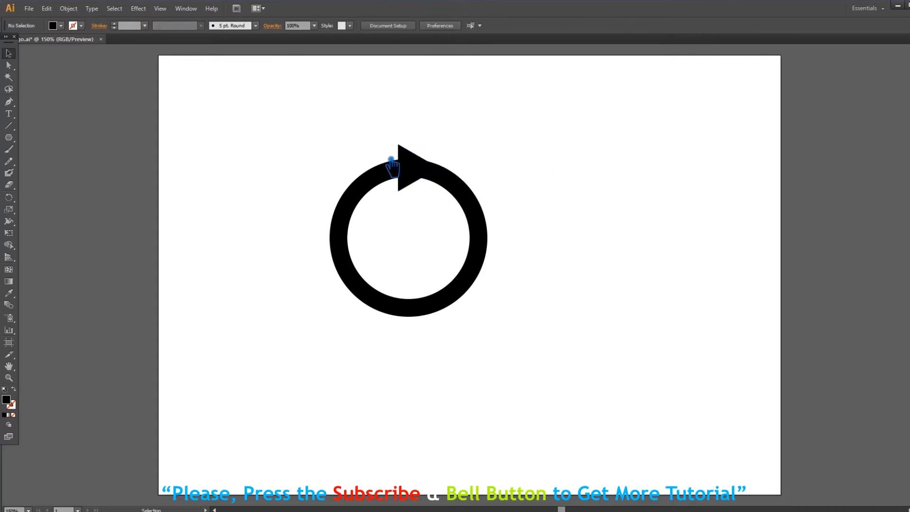
drag(421, 159, 415, 158)
Step: Offset the arrowhead triangle's path by 5 px with miter joins
click(68, 9)
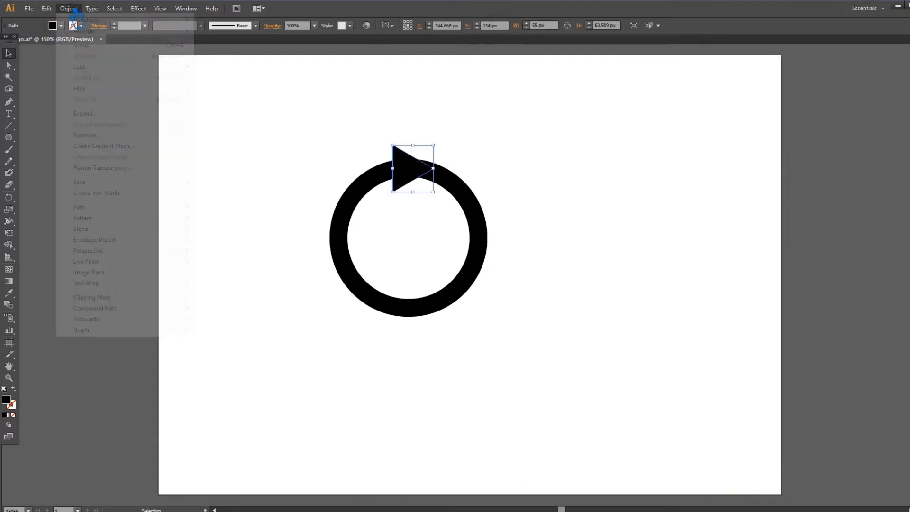
mouse_move(109, 207)
click(239, 242)
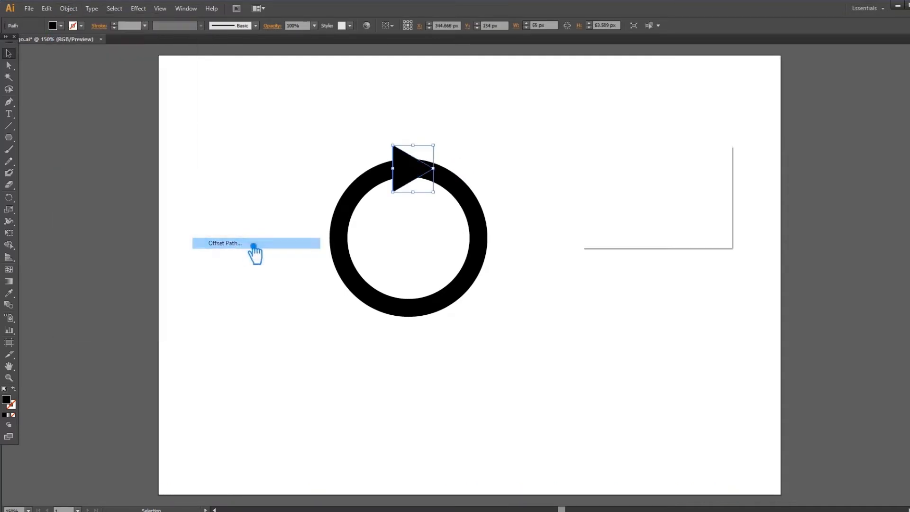
click(593, 225)
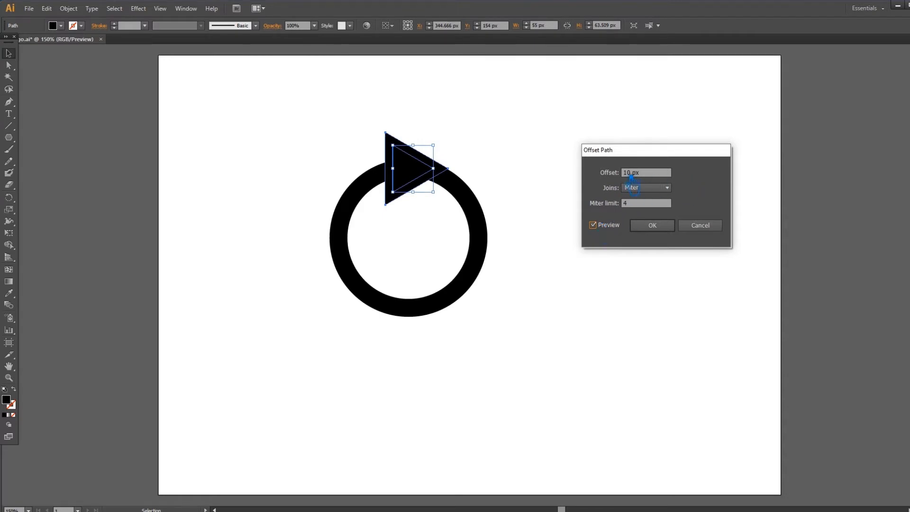
text(5)
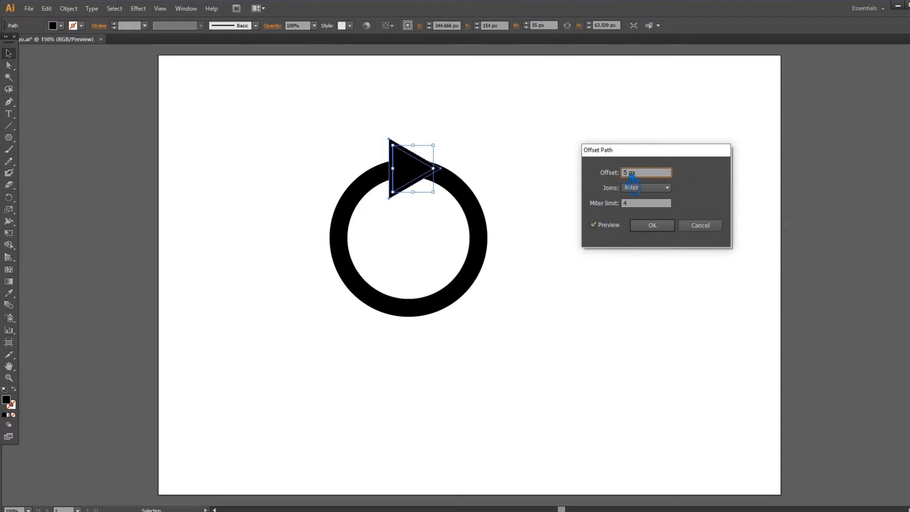
click(659, 226)
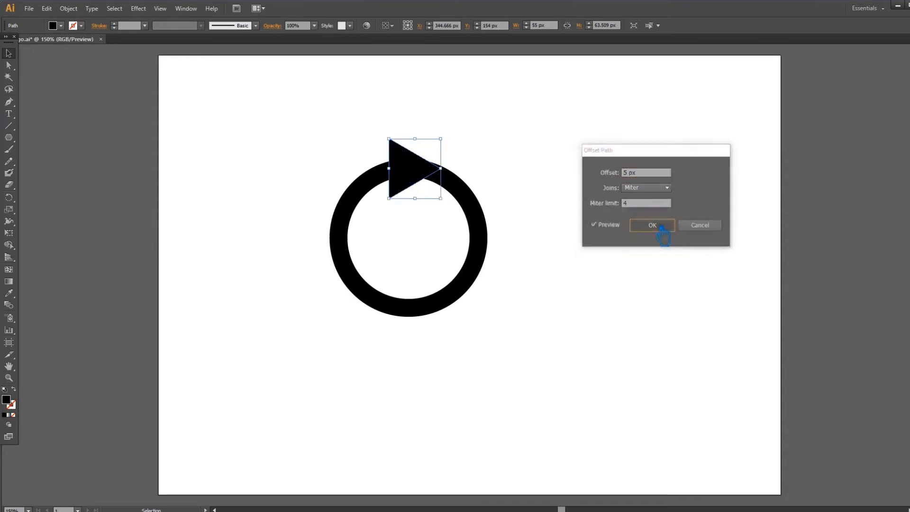
Step: Divide the ring and both triangles with Pathfinder and ungroup the resulting pieces
key(ctrl+shift+F9)
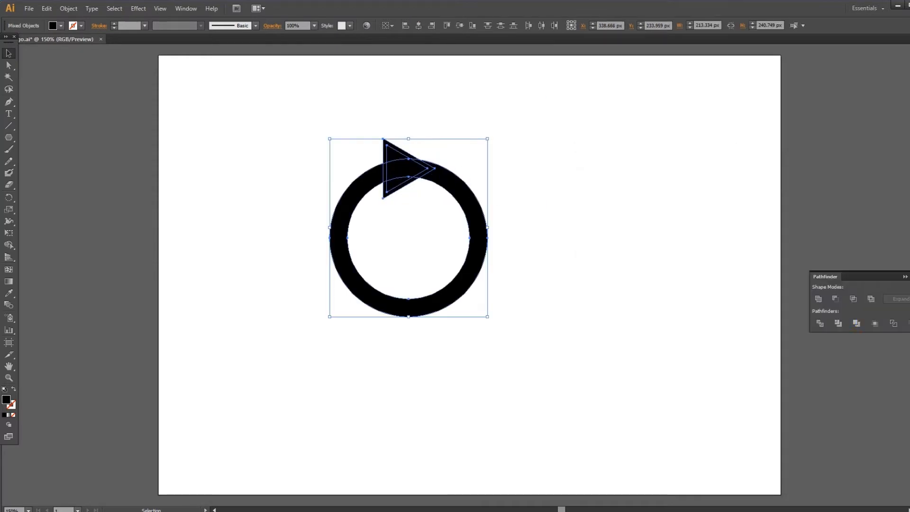
click(823, 324)
click(690, 226)
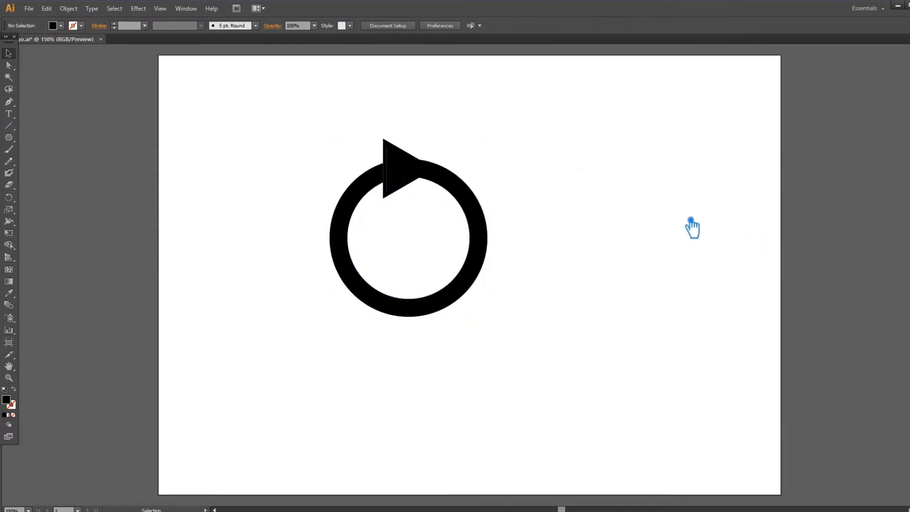
click(386, 145)
right_click(384, 141)
click(429, 200)
Step: Delete the offset triangle's outer pieces to leave a gap between the arrowhead tip and the ring
click(409, 152)
key(Delete)
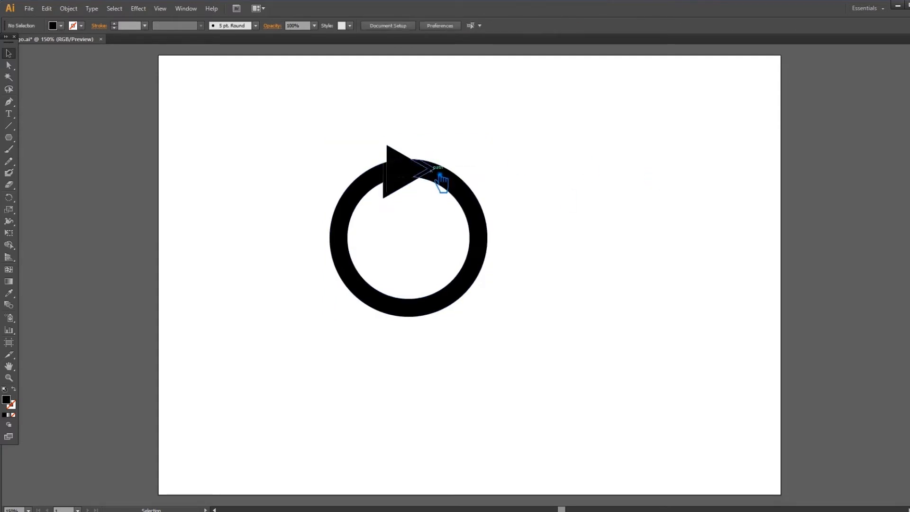
click(393, 194)
key(Delete)
click(400, 197)
key(Delete)
drag(332, 111, 488, 239)
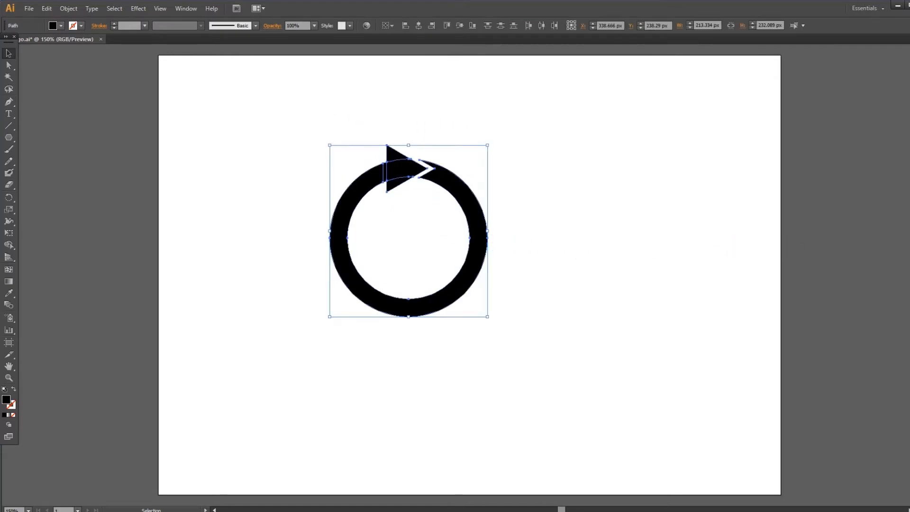
click(655, 251)
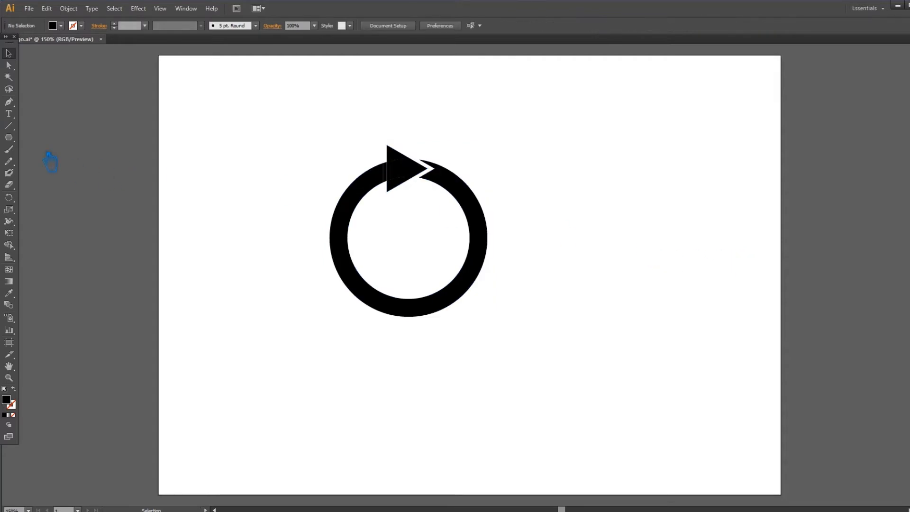
drag(14, 139, 79, 170)
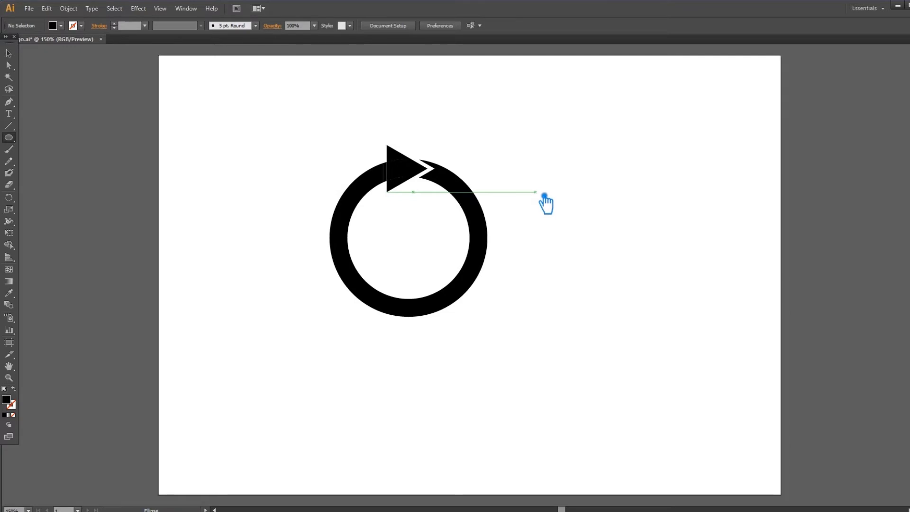
drag(548, 133, 593, 280)
key(ctrl+z)
Step: Draw a vertical rounded rectangle about 26 px wide and 175 px high beside the ring
drag(15, 141, 59, 145)
drag(567, 150, 595, 285)
click(9, 53)
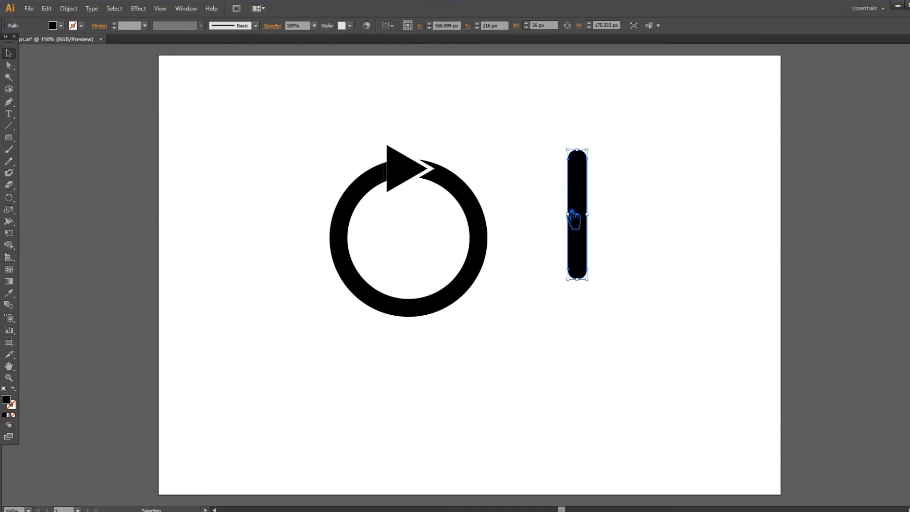
click(525, 163)
Step: Draw a horizontal rounded rectangle about 126 px wide and 27 px high across the vertical bar's upper end to form a T
click(8, 137)
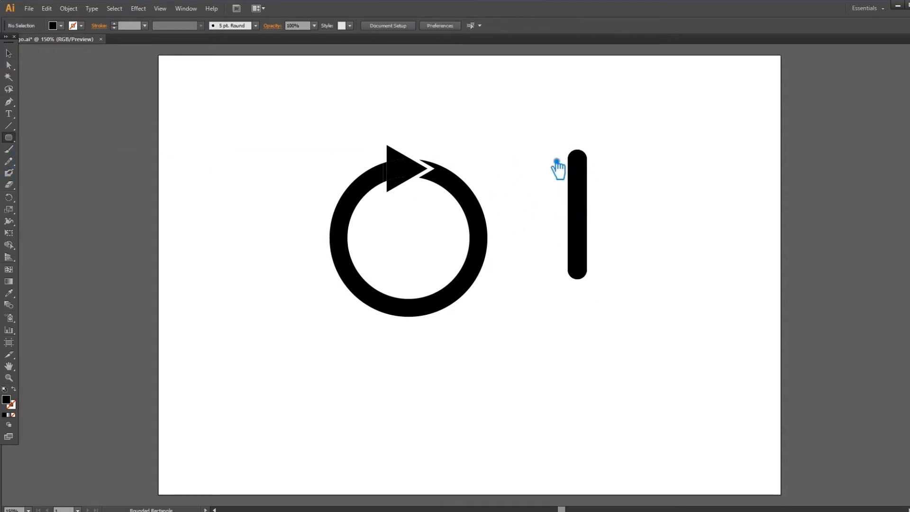
drag(537, 145, 631, 166)
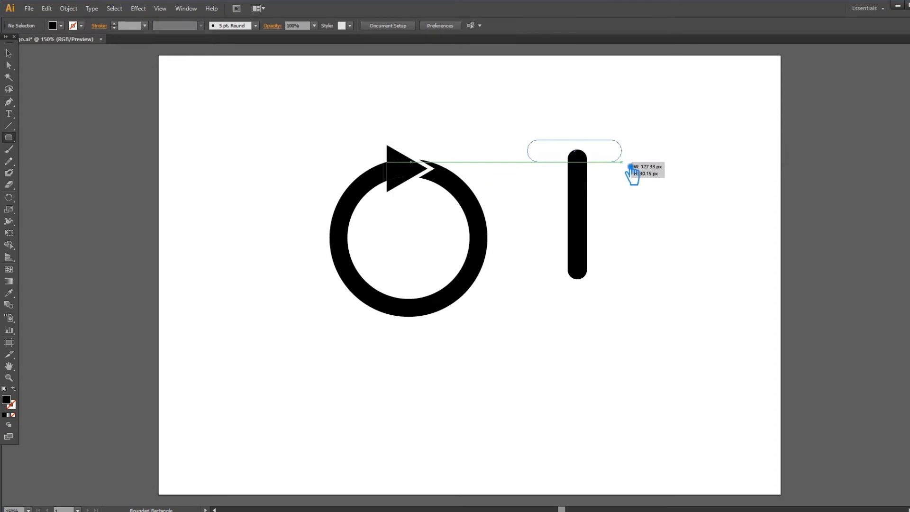
drag(630, 166, 631, 166)
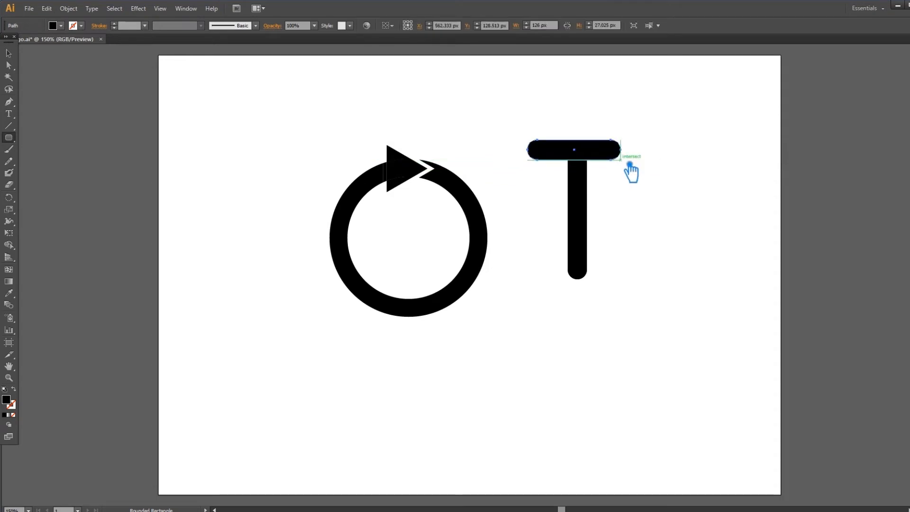
click(9, 54)
click(628, 341)
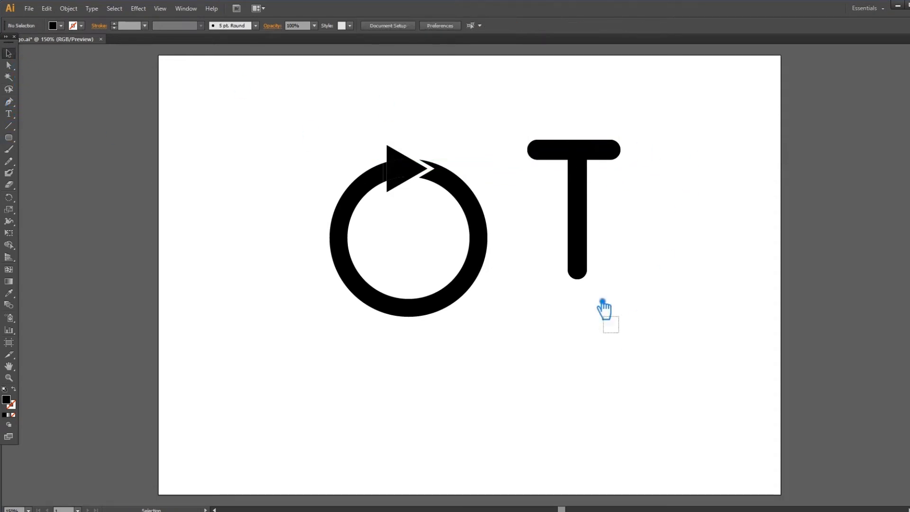
Step: Align the two bars of the T on their horizontal centres
drag(627, 341, 512, 87)
click(418, 26)
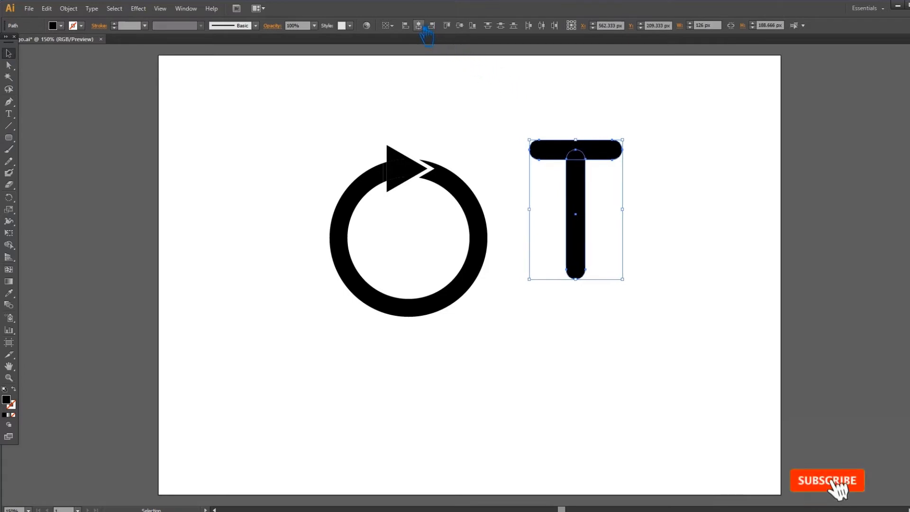
click(720, 215)
key(a)
drag(657, 324, 527, 241)
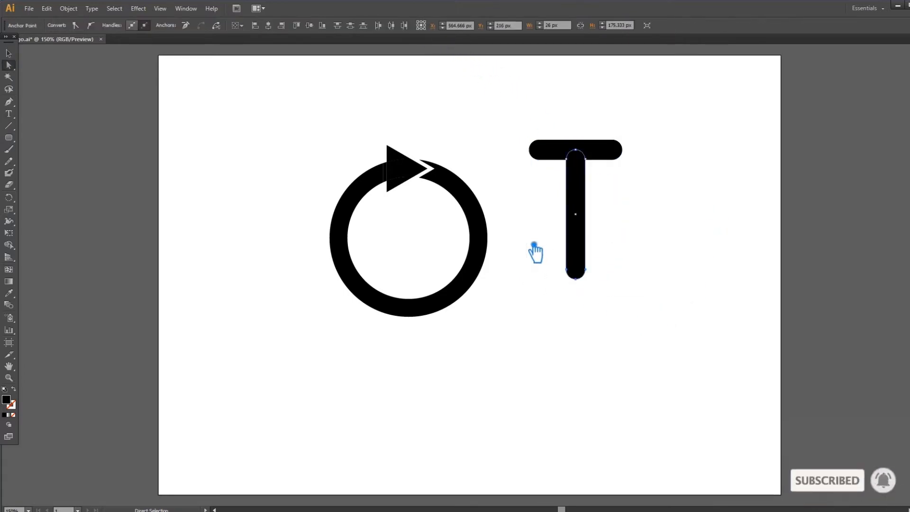
click(8, 53)
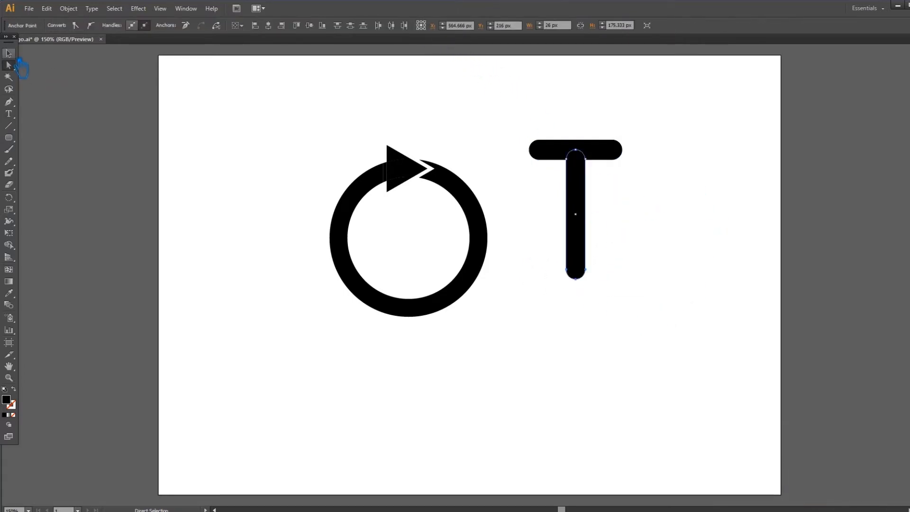
Step: Scale the T's horizontal bar down proportionally to about 117 px wide and 25 px high
click(468, 122)
click(618, 152)
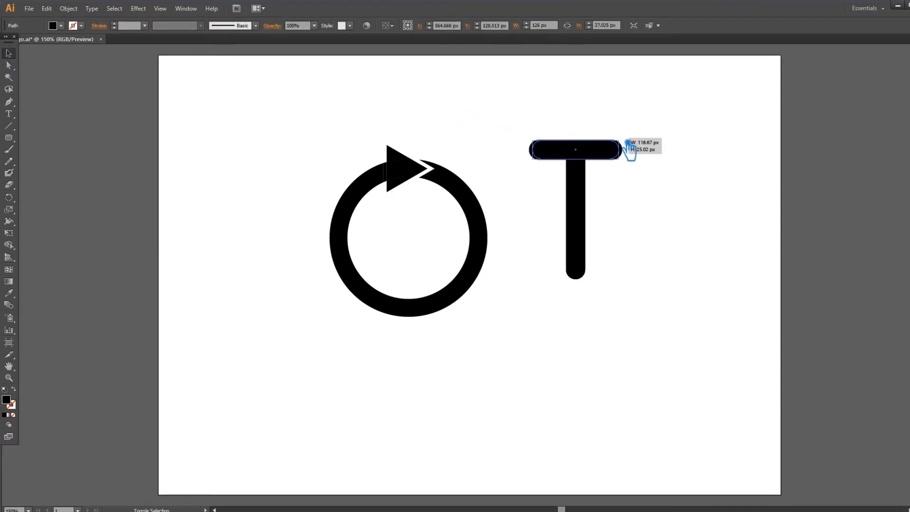
click(650, 295)
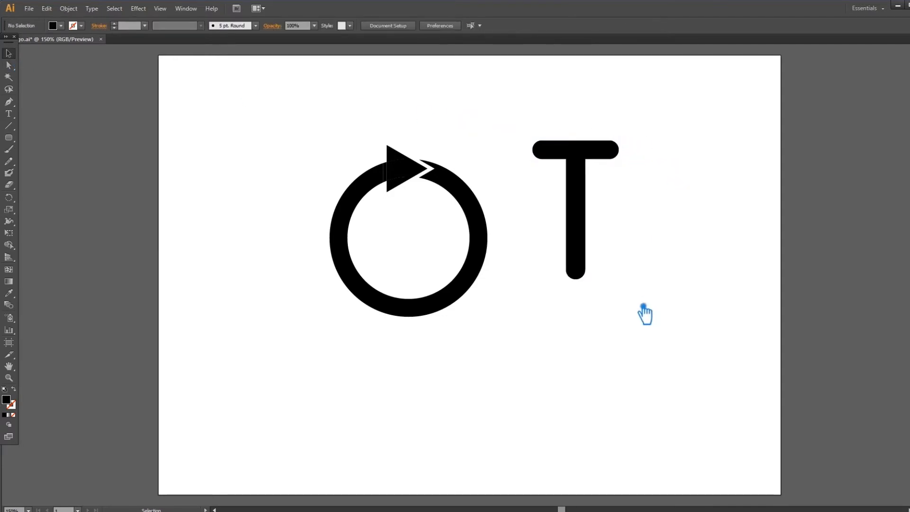
Step: Shorten the T's stem by nudging its lower anchor points upward
key(a)
drag(642, 308, 527, 249)
key(Up)
key(Up)
key(Up)
key(Up)
key(Up)
key(Up)
key(Up)
key(Up)
key(Up)
key(Up)
key(Up)
key(Up)
key(Up)
key(Up)
key(Up)
key(Up)
key(Up)
key(Up)
key(Up)
key(Up)
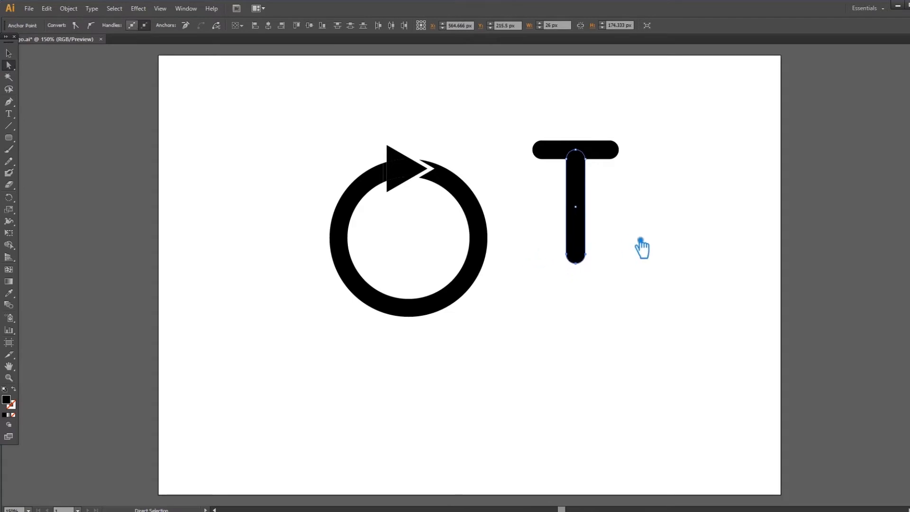
click(10, 54)
click(806, 158)
Step: Group the two T bars, centre the T horizontally on the ring and scale it to about 131 by 175 px
drag(681, 284, 522, 87)
drag(532, 140, 529, 140)
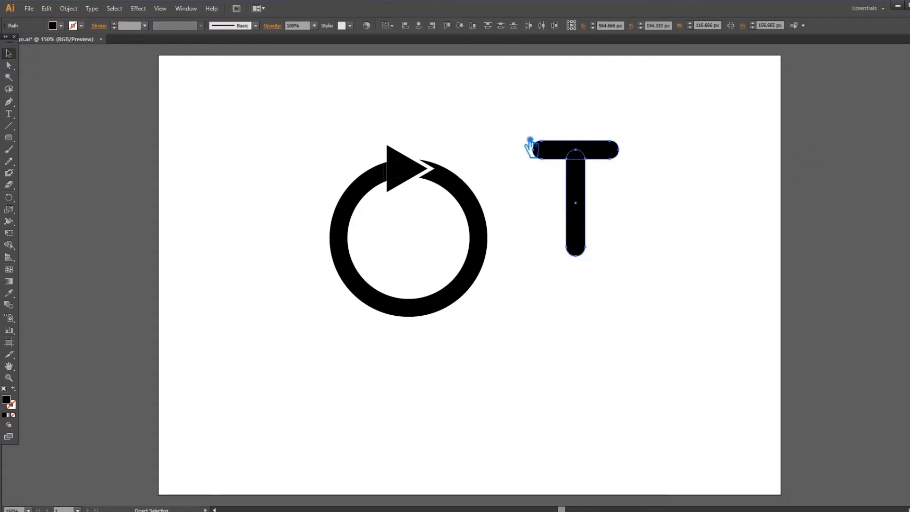
drag(581, 210, 419, 282)
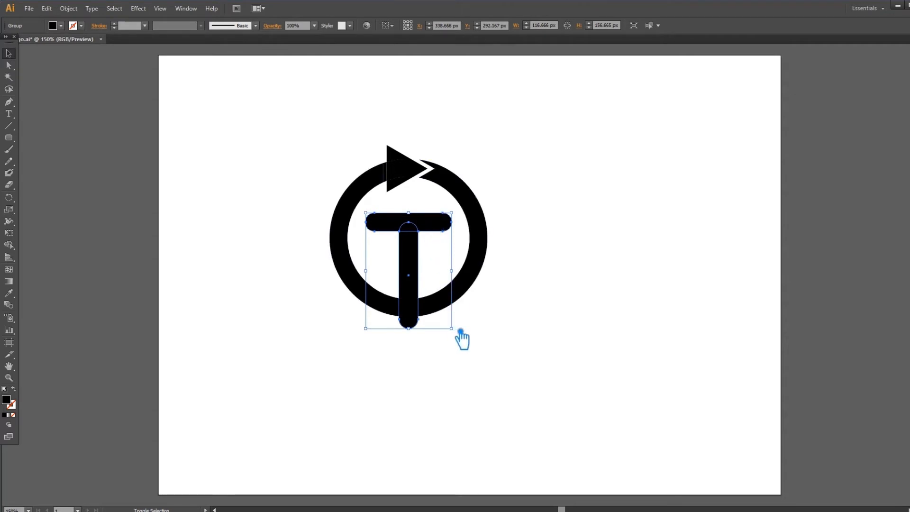
drag(460, 333, 465, 340)
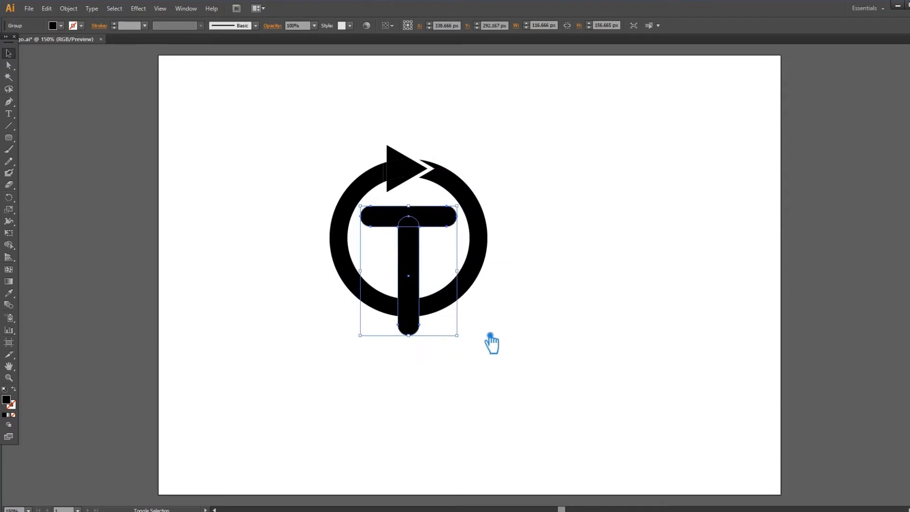
Step: Nudge the T down so its crossbar sits inside the ring and its stem extends below it
key(Down)
key(Down)
key(Down)
key(Down)
key(Down)
key(Down)
key(Down)
key(Down)
key(Down)
key(Down)
key(Down)
key(Down)
key(Down)
key(Down)
key(Down)
key(Down)
key(Down)
key(Down)
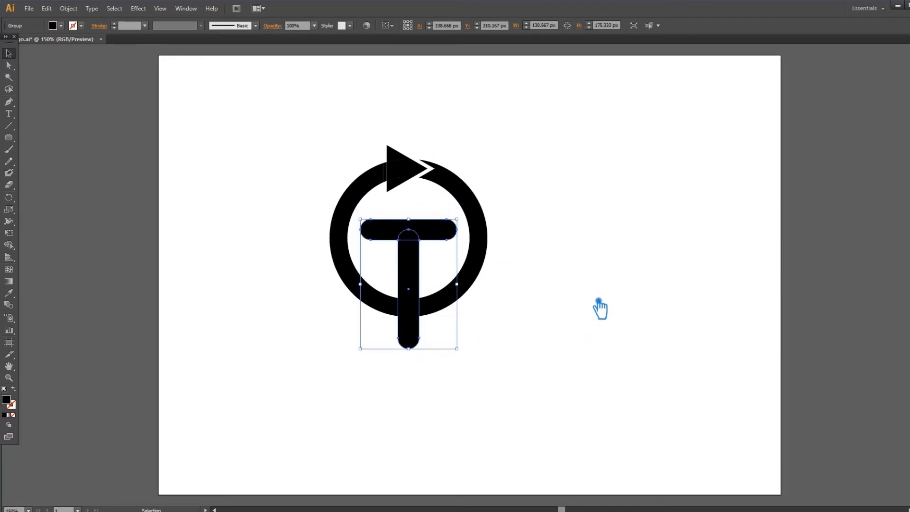
key(Up)
key(Up)
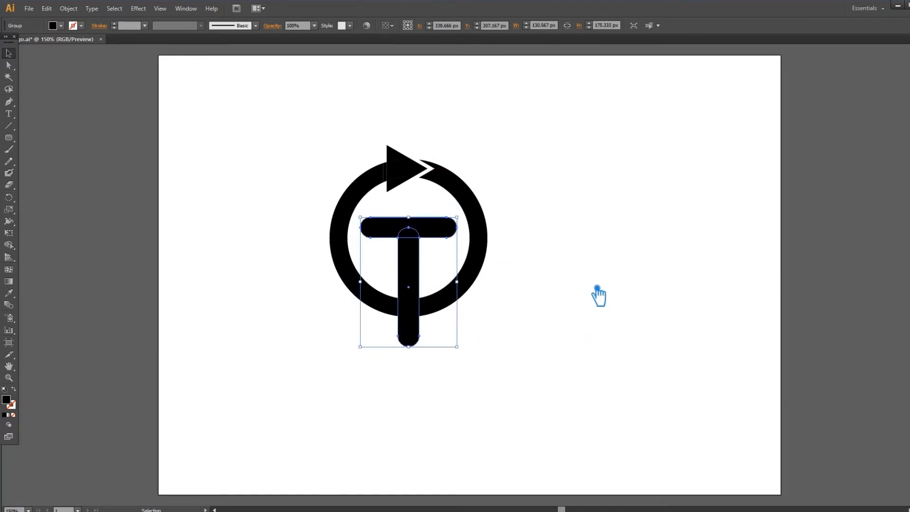
click(592, 285)
Step: Unite the ring and arrowhead pieces into one shape with Pathfinder, leaving the T out
drag(581, 346, 260, 115)
drag(317, 134, 408, 194)
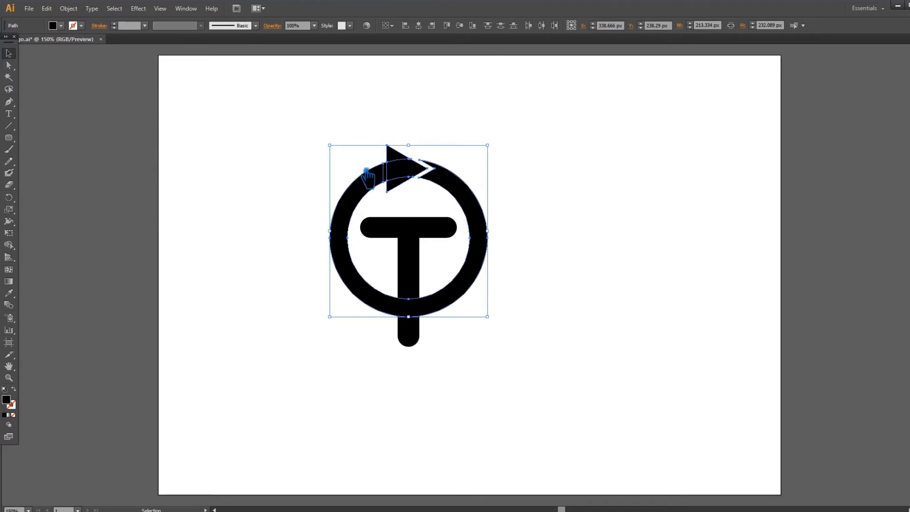
key(ctrl+shift+F9)
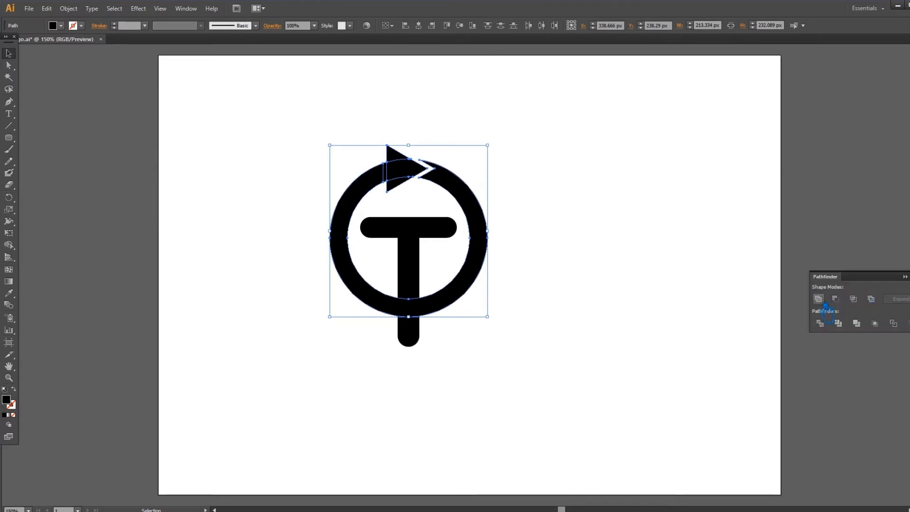
click(818, 298)
click(623, 241)
drag(497, 349, 305, 146)
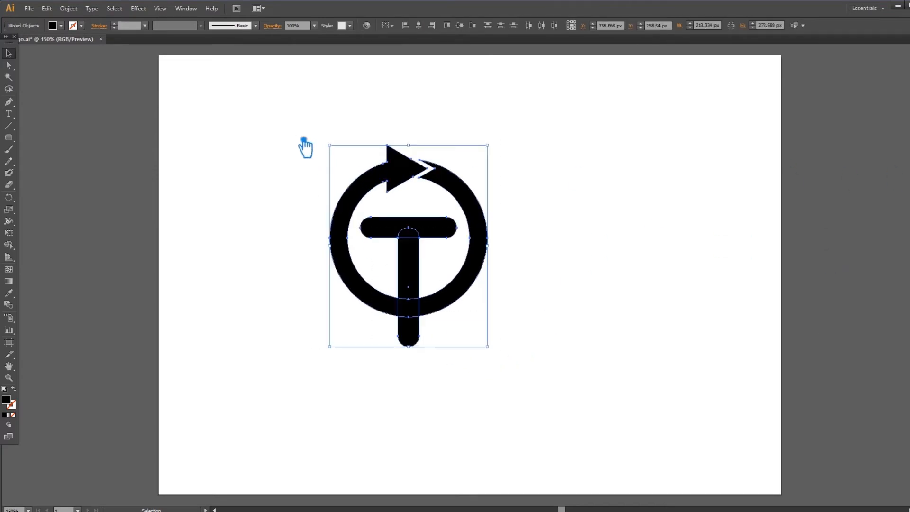
click(473, 28)
click(571, 209)
key(ctrl+z)
key(ctrl+z)
click(603, 228)
click(417, 253)
click(570, 309)
key(ctrl+a)
click(583, 238)
Step: Unite the two bars of the T into a single shape with Pathfinder
click(439, 242)
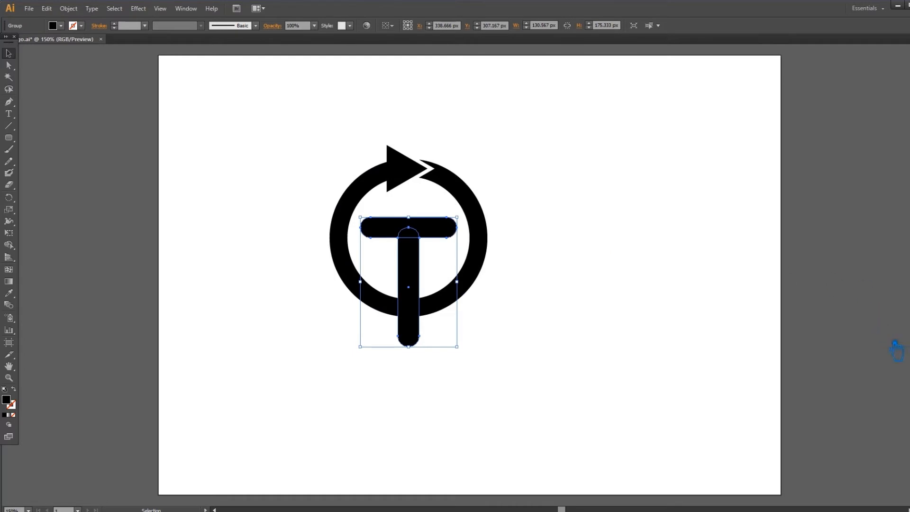
key(ctrl+shift+F9)
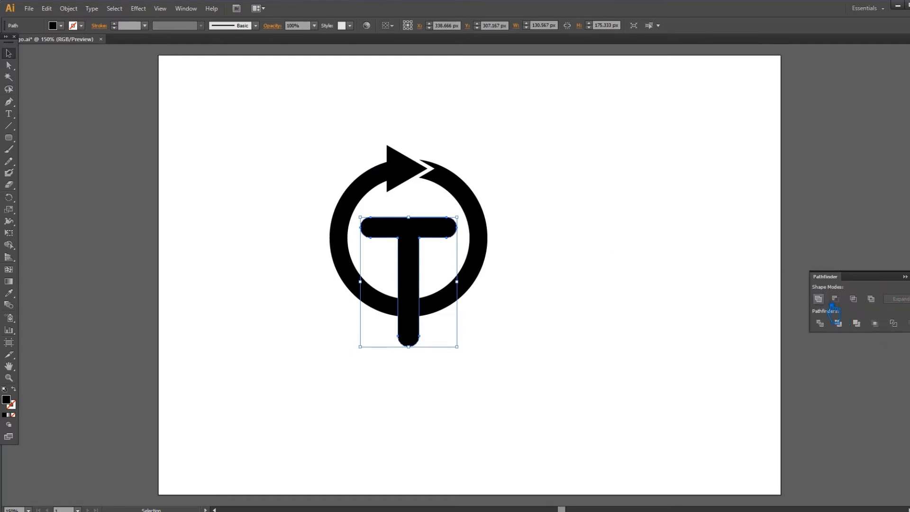
click(905, 277)
click(666, 256)
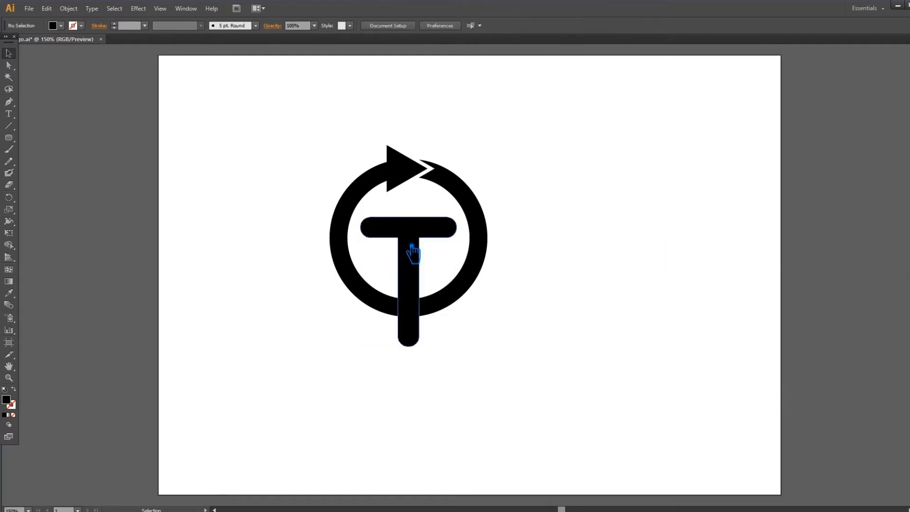
Step: Nudge the united T slightly downward on the ring by three small steps
click(412, 250)
key(Down)
key(Down)
key(Down)
key(Down)
key(Down)
click(647, 240)
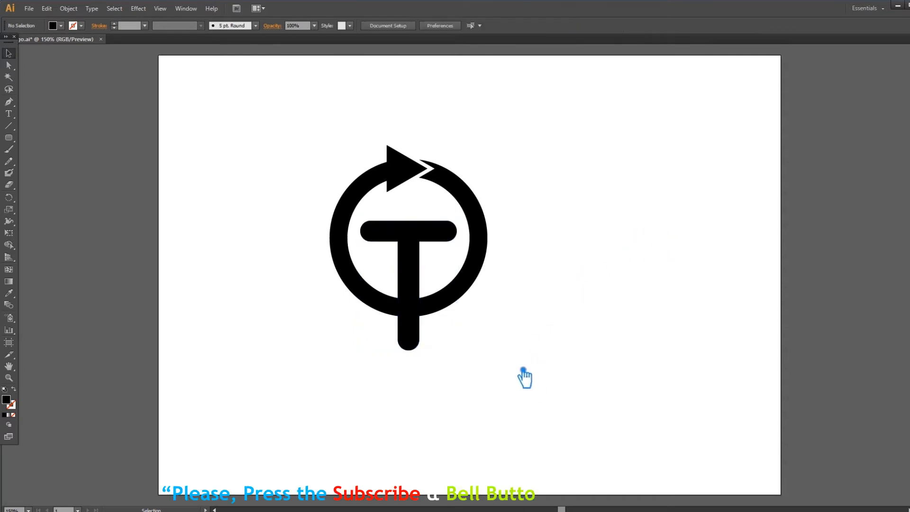
Step: Divide the ring and the T along their overlaps with Pathfinder
drag(539, 386, 330, 143)
key(ctrl+shift+F9)
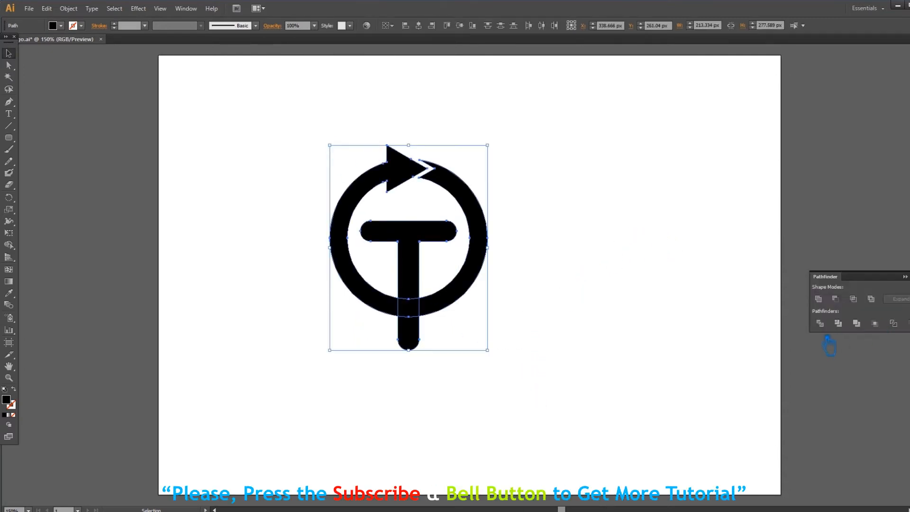
click(827, 327)
click(709, 297)
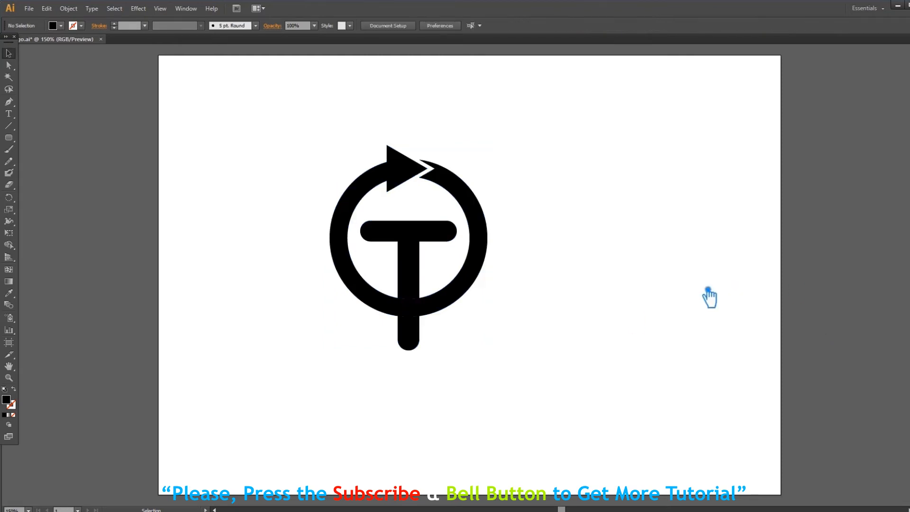
Step: Ungroup the divided pieces and delete the stem end that sticks out below the ring
right_click(416, 326)
click(446, 381)
click(408, 348)
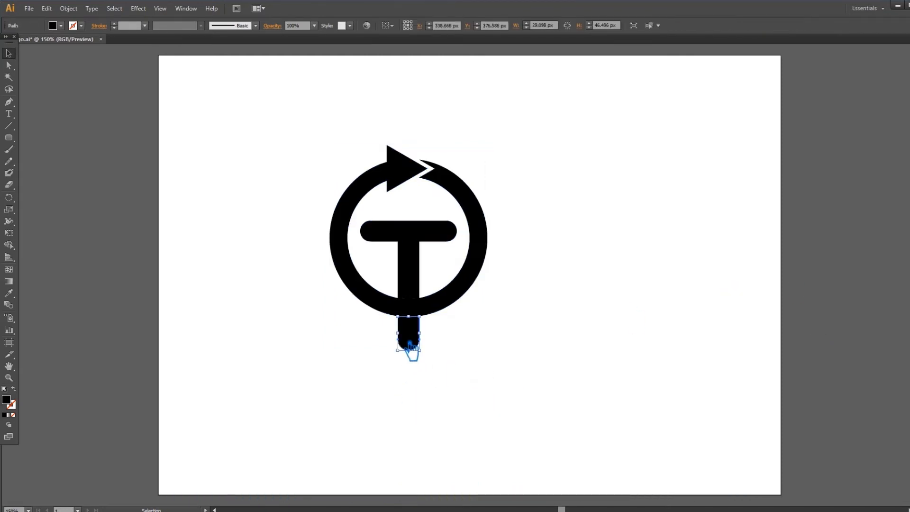
key(Delete)
Step: Unite the T with the ring piece that its stem crosses
click(412, 301)
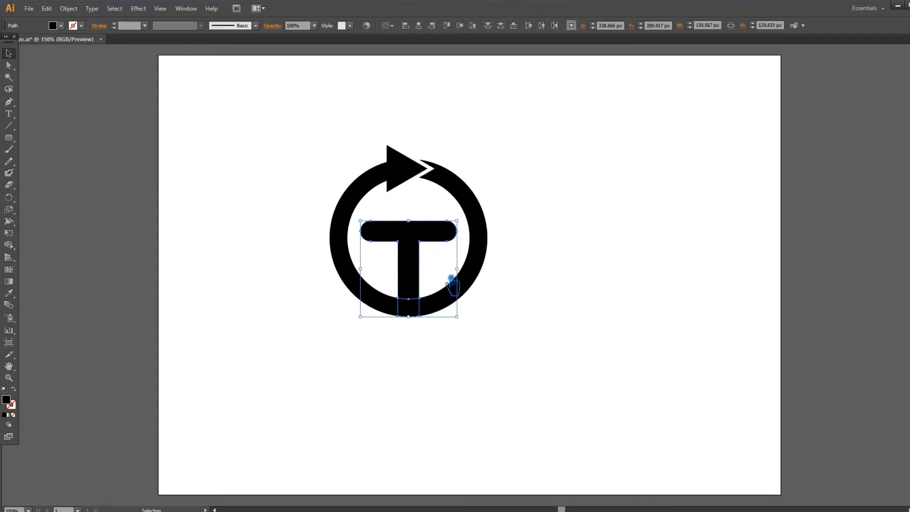
key(ctrl+shift+F9)
click(838, 324)
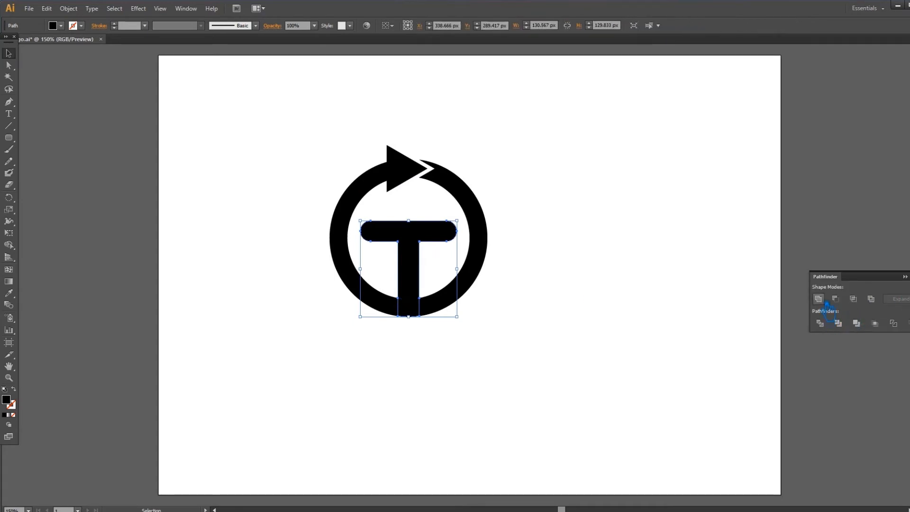
click(908, 277)
click(715, 272)
Step: Offset the T's path by 5 px with miter joins and a limit of 4, previewing the result
click(420, 245)
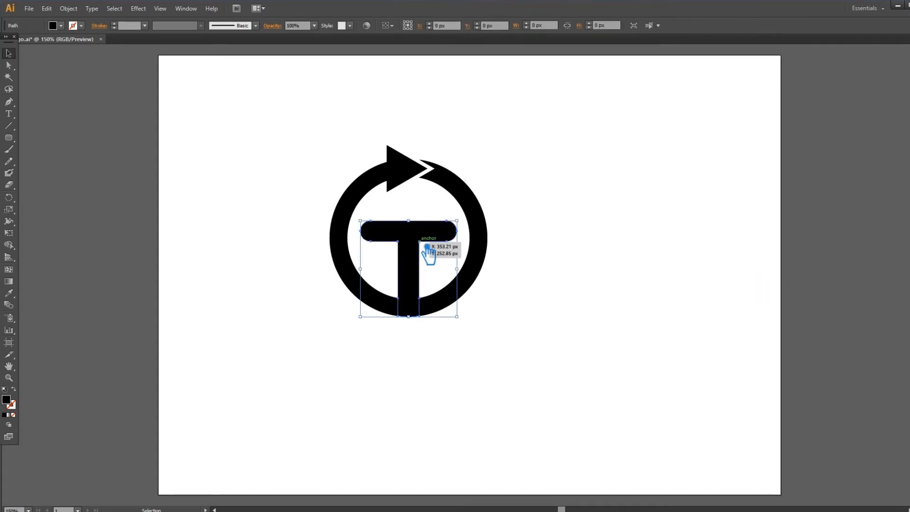
click(72, 9)
mouse_move(121, 207)
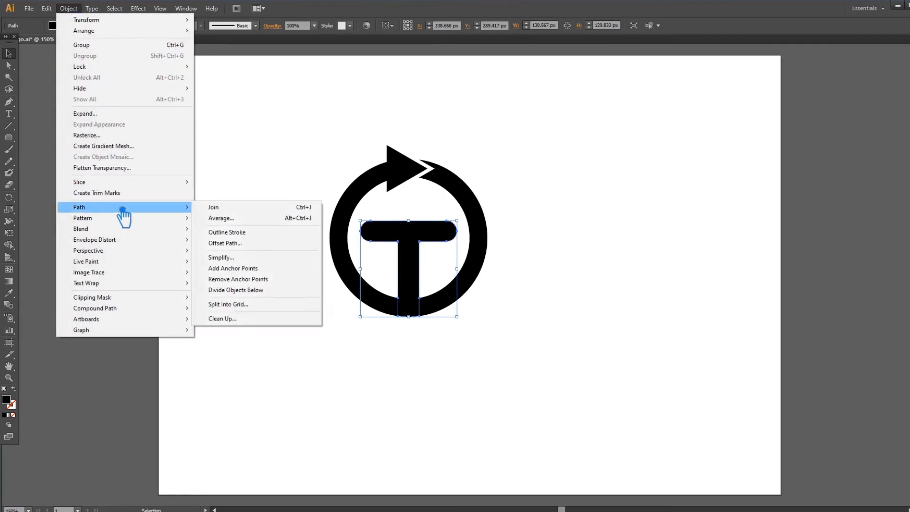
click(244, 246)
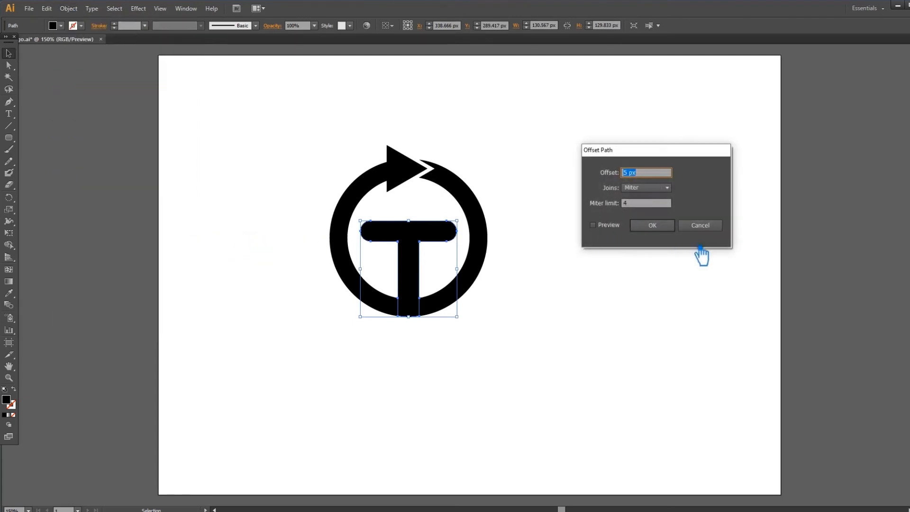
click(599, 226)
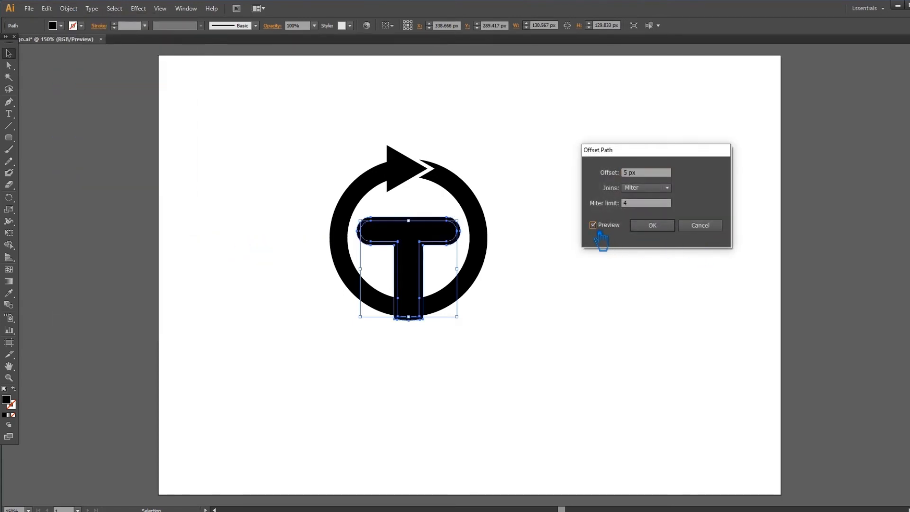
click(668, 226)
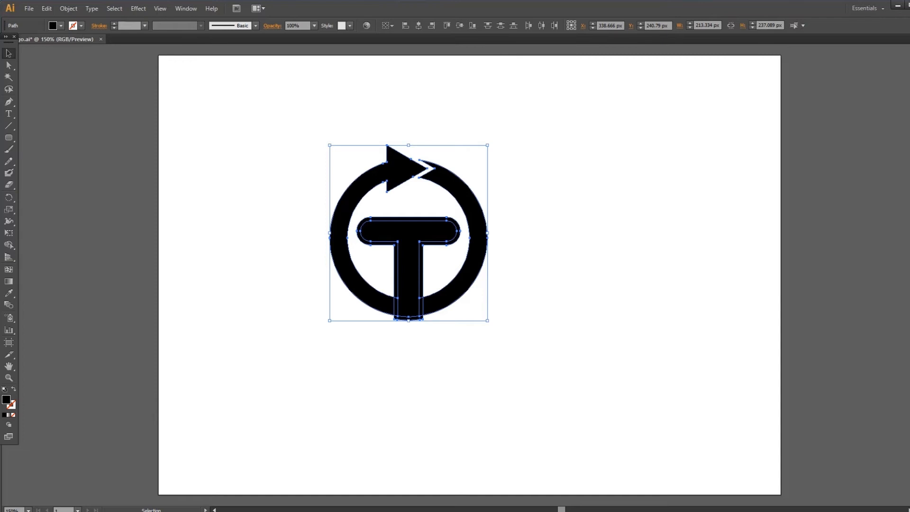
Step: Divide the whole logo along the offset outline with Pathfinder and ungroup the resulting pieces
key(ctrl+shift+F9)
click(819, 289)
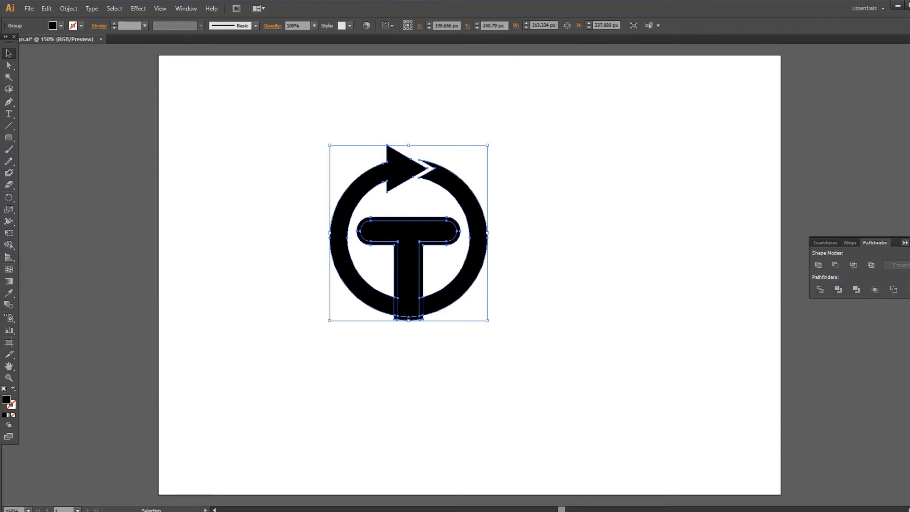
click(683, 246)
right_click(403, 260)
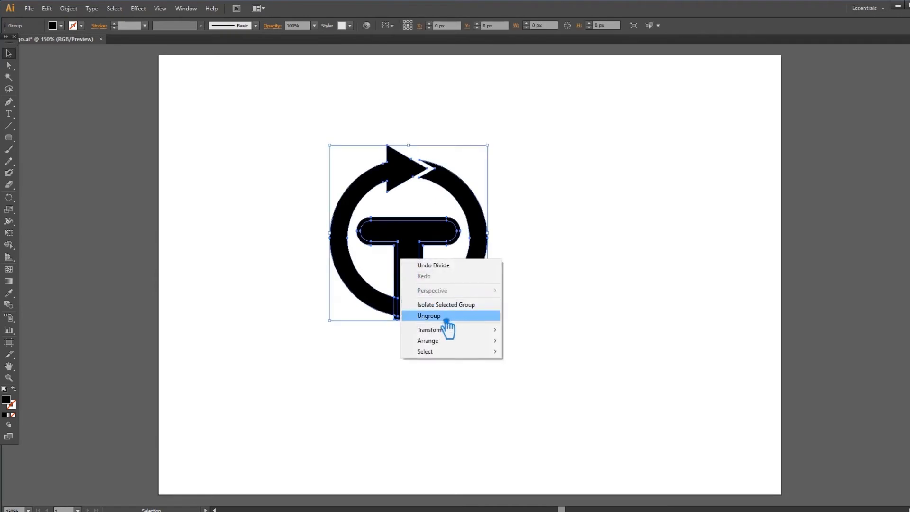
click(516, 296)
Step: Delete the offset border pieces around the T, below the ring and along the stem's left side
click(431, 275)
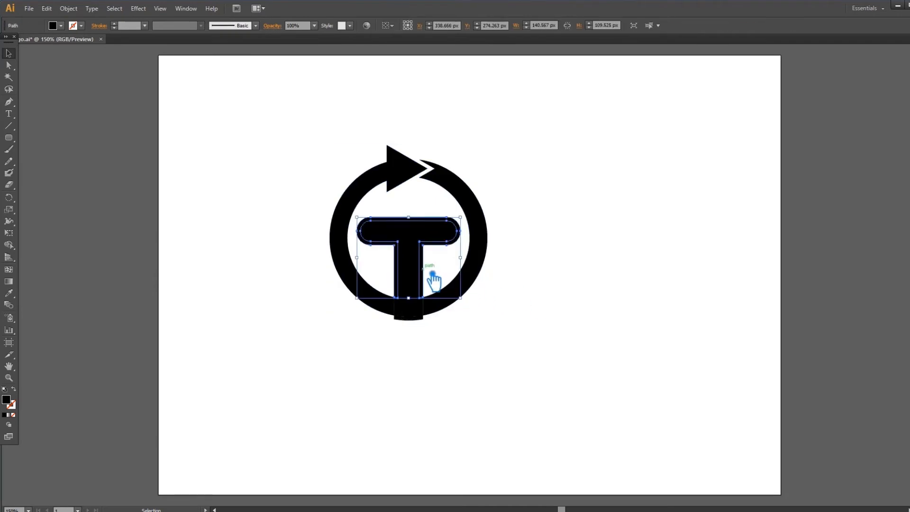
key(Delete)
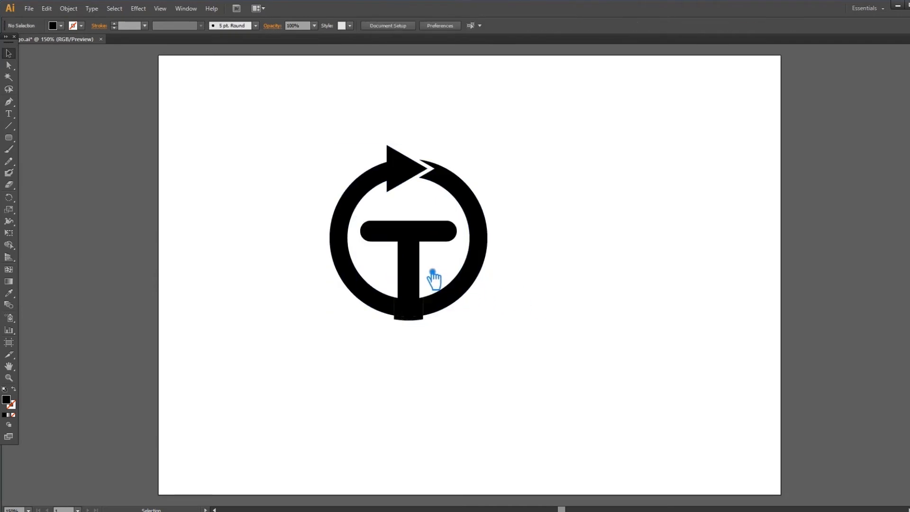
click(416, 319)
key(Delete)
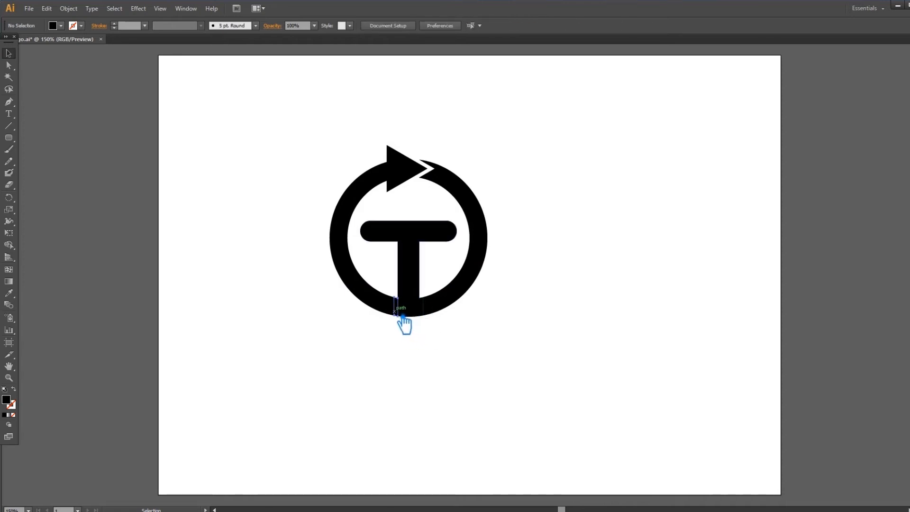
Step: Unite the T, the small piece right of its stem and the right ring half, and save the document
drag(524, 335, 411, 237)
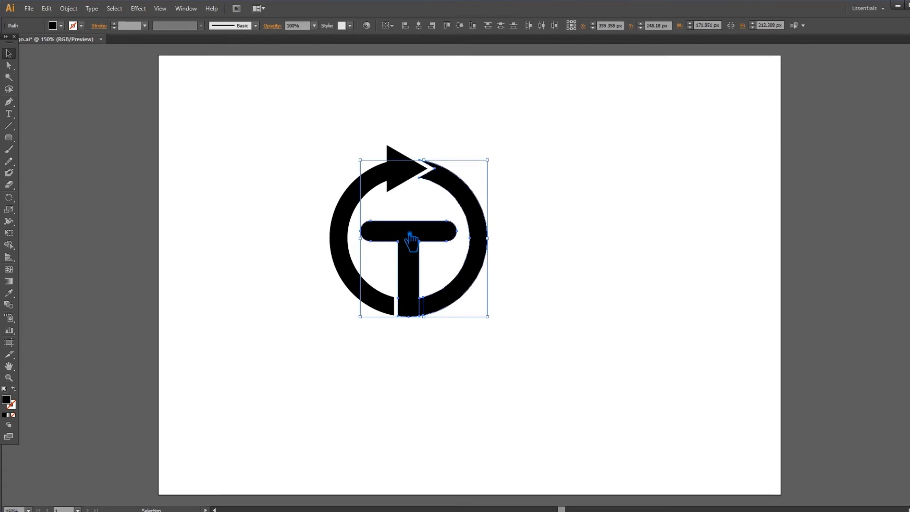
key(ctrl+shift+F9)
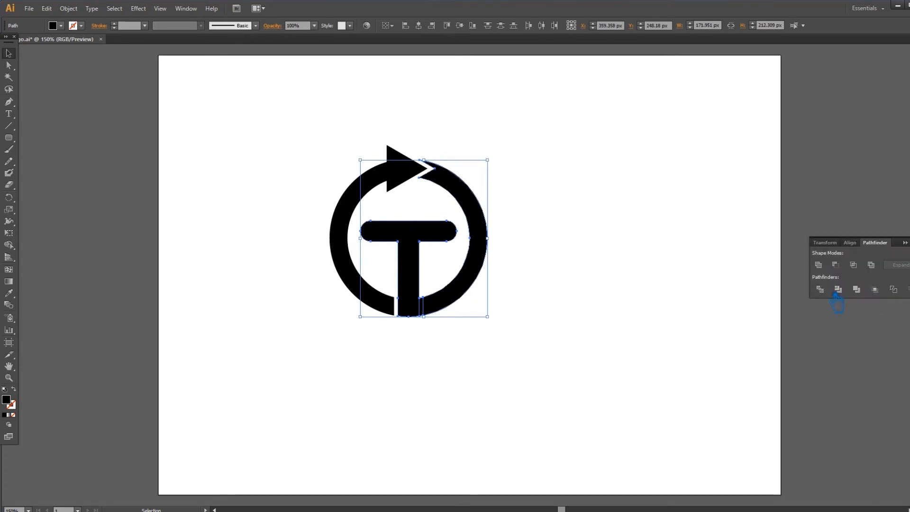
click(819, 266)
click(630, 311)
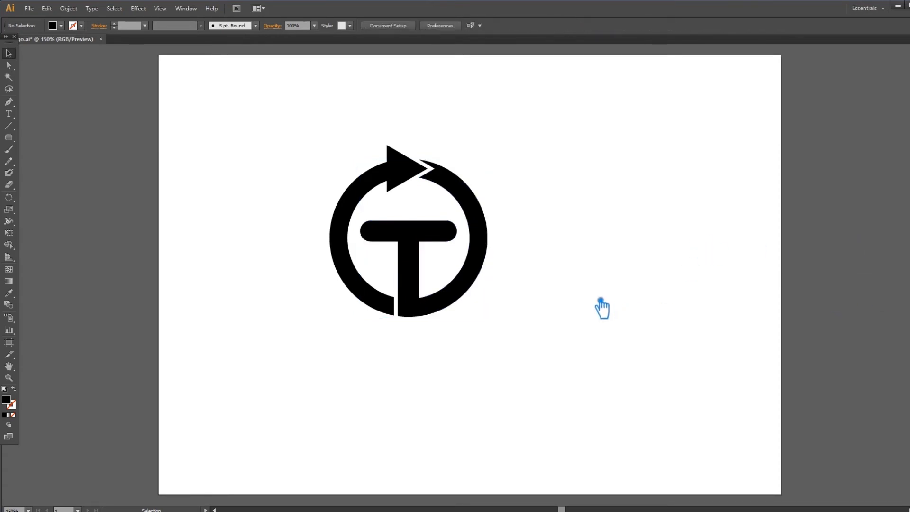
key(a)
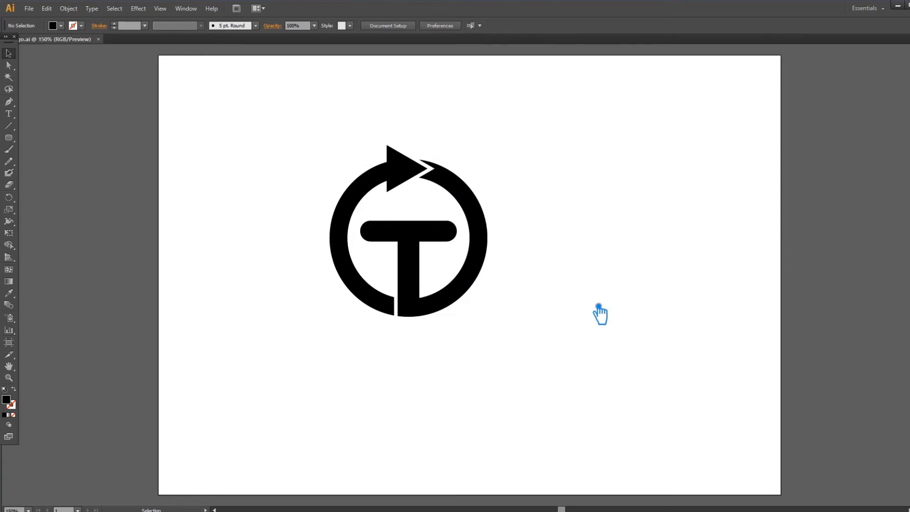
Step: Fill the T and the joined right ring half with dark teal blue (#1D626B)
click(485, 224)
double_click(15, 400)
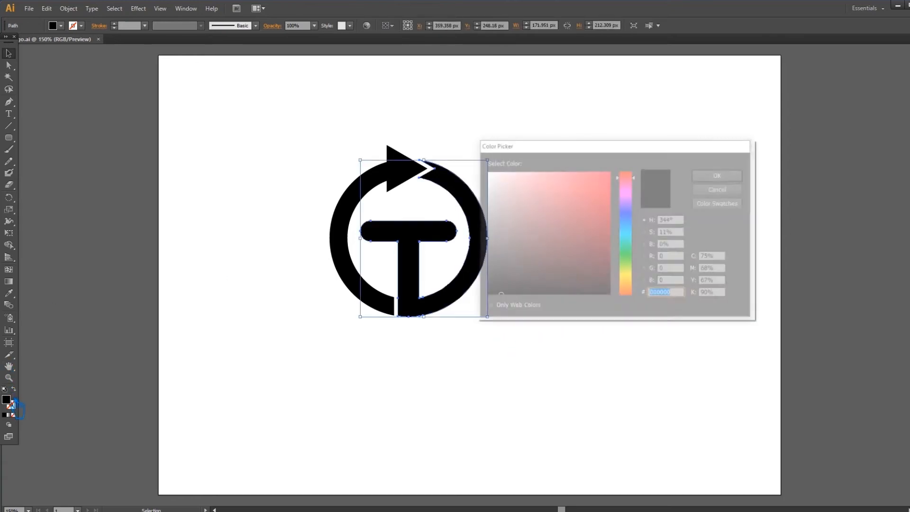
drag(598, 269, 577, 242)
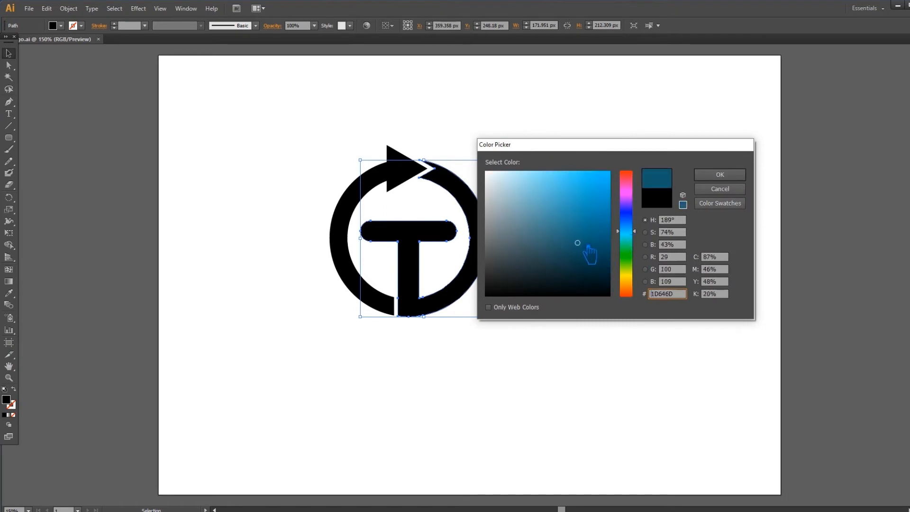
click(706, 175)
click(662, 203)
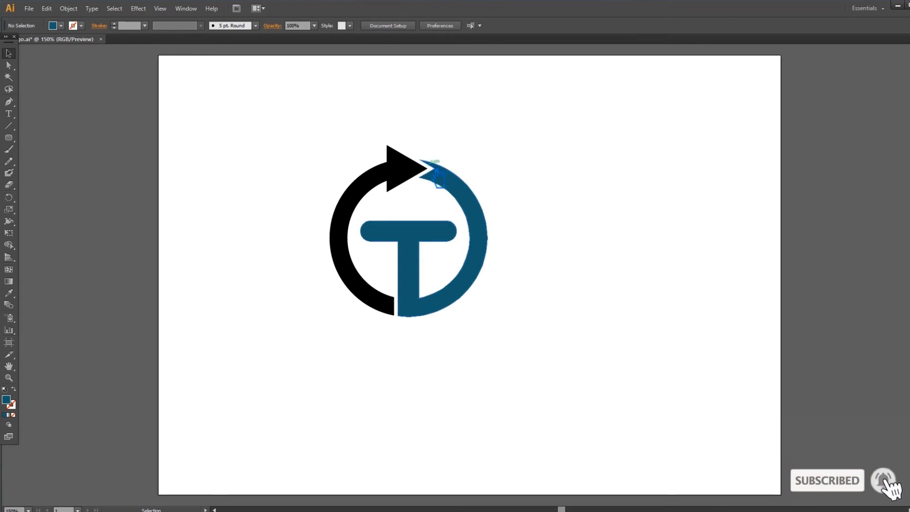
Step: Try a brighter blue fill on the T and the joined right ring half
click(475, 221)
double_click(12, 405)
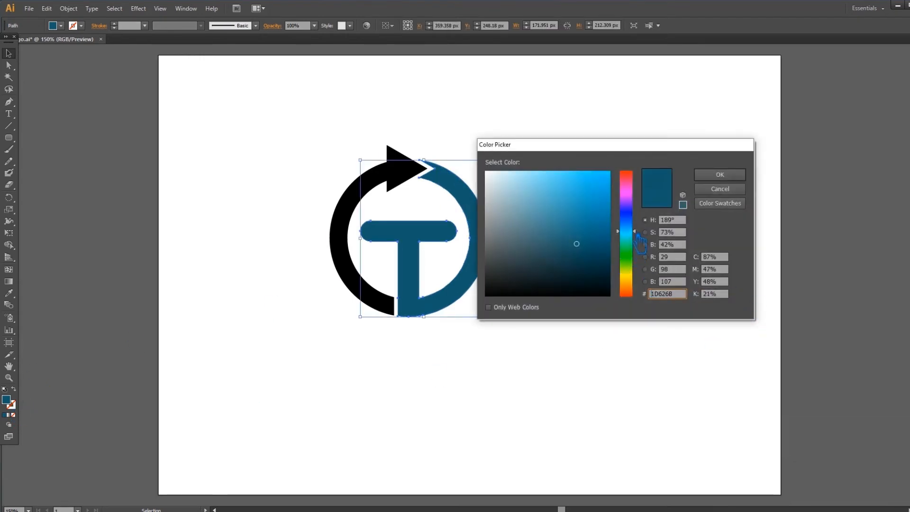
drag(578, 243, 588, 223)
click(720, 174)
drag(559, 355, 417, 285)
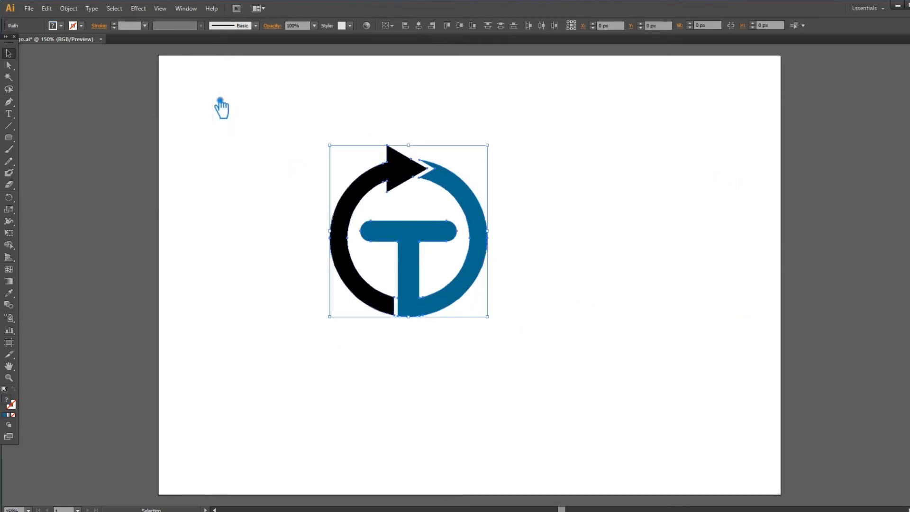
click(582, 183)
Step: Remove the stray offset outline along the inner edge of the black arrow half
drag(539, 345, 284, 156)
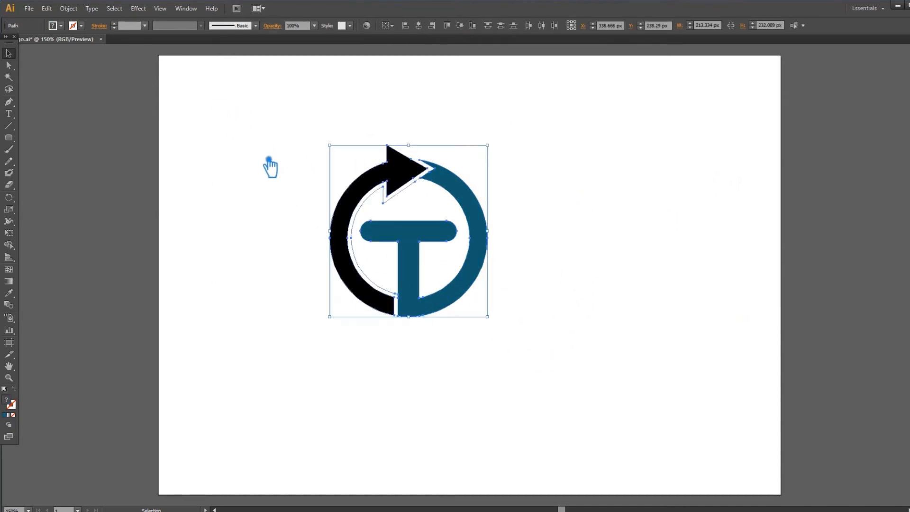
click(270, 166)
click(404, 204)
click(404, 205)
drag(564, 354, 294, 81)
click(321, 142)
Step: Recolour the black arrow half with grey #5D5D5D sampled from the workspace, and darken the fill to charcoal
click(416, 180)
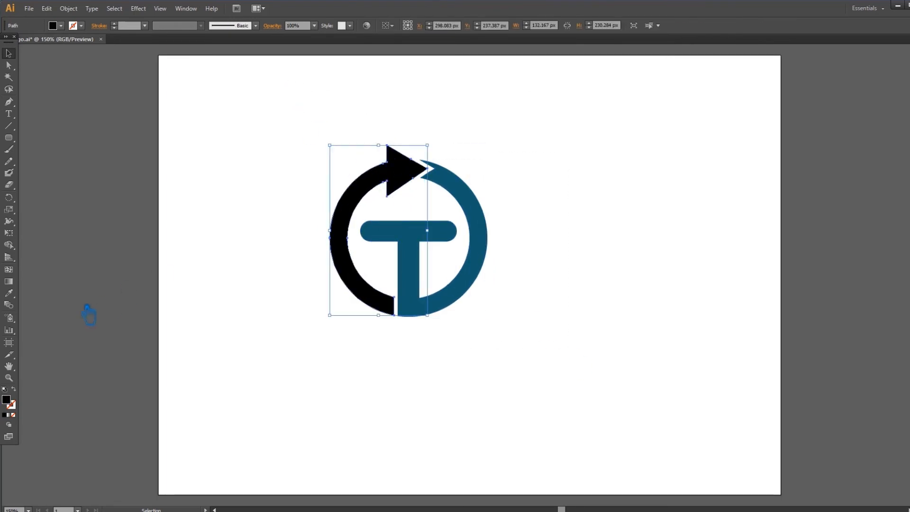
click(8, 293)
click(68, 230)
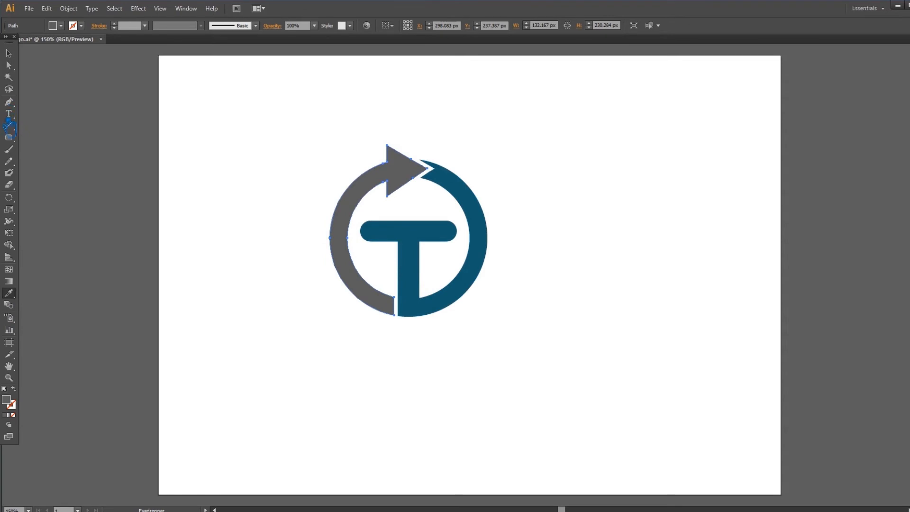
double_click(16, 402)
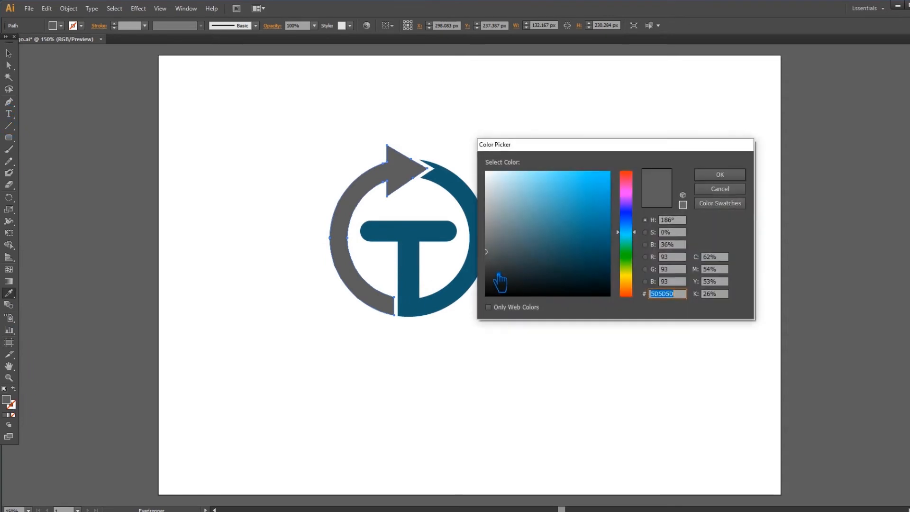
click(495, 279)
click(720, 174)
click(9, 53)
click(524, 182)
Step: Group the charcoal arrow half and the teal T shape into one logo object
drag(516, 361, 271, 130)
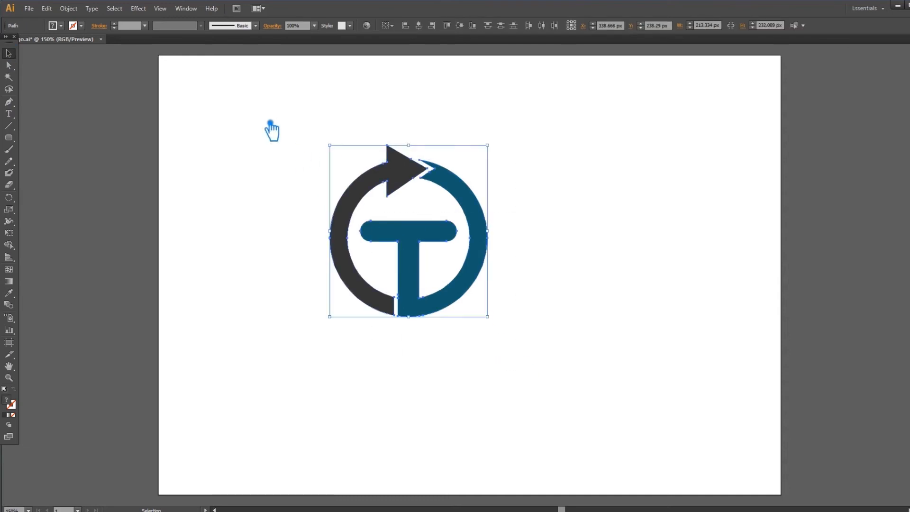
click(270, 130)
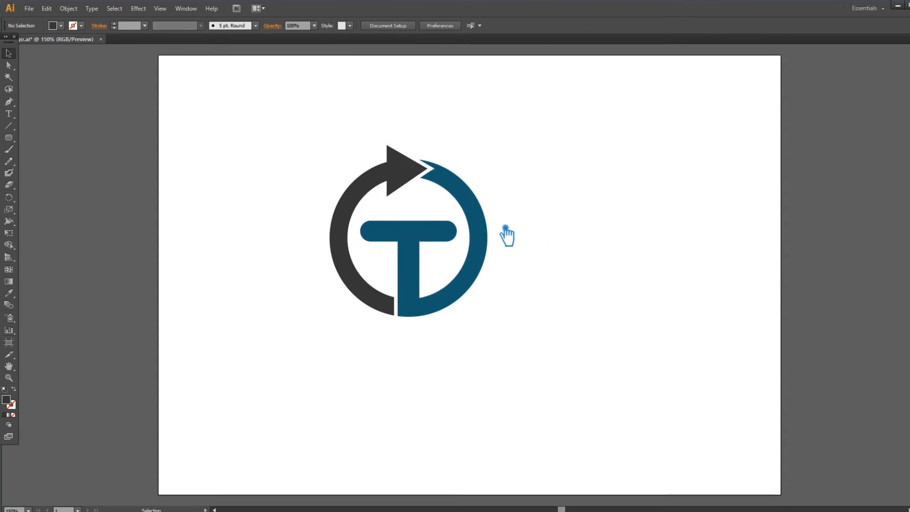
click(432, 242)
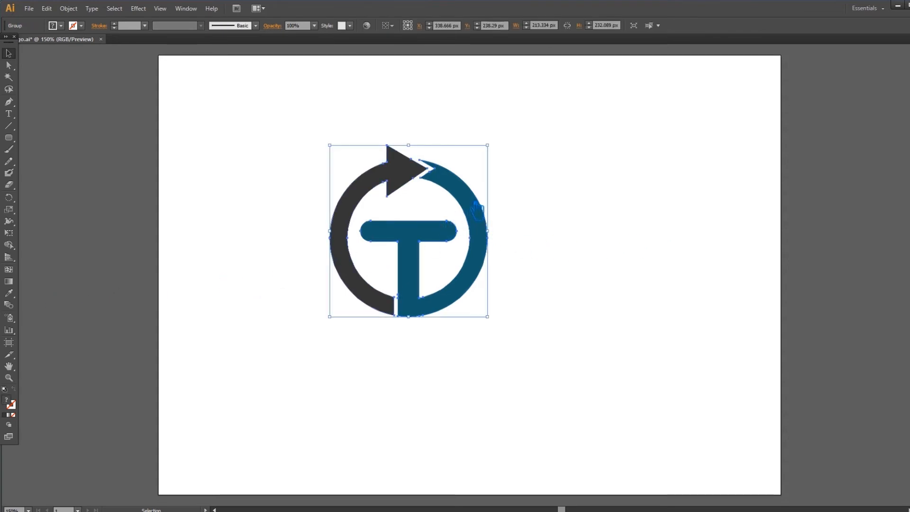
Step: Ungroup the logo into its separate arrow half and T shape
click(527, 201)
right_click(462, 188)
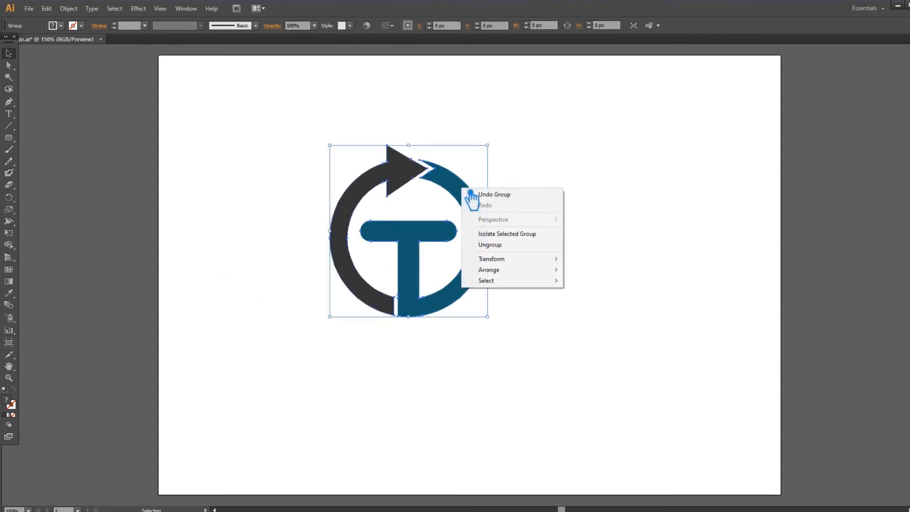
click(504, 246)
click(539, 241)
Step: Fill the arrow half with a white-to-black linear gradient running vertically from its lower end up to the arrowhead
click(403, 188)
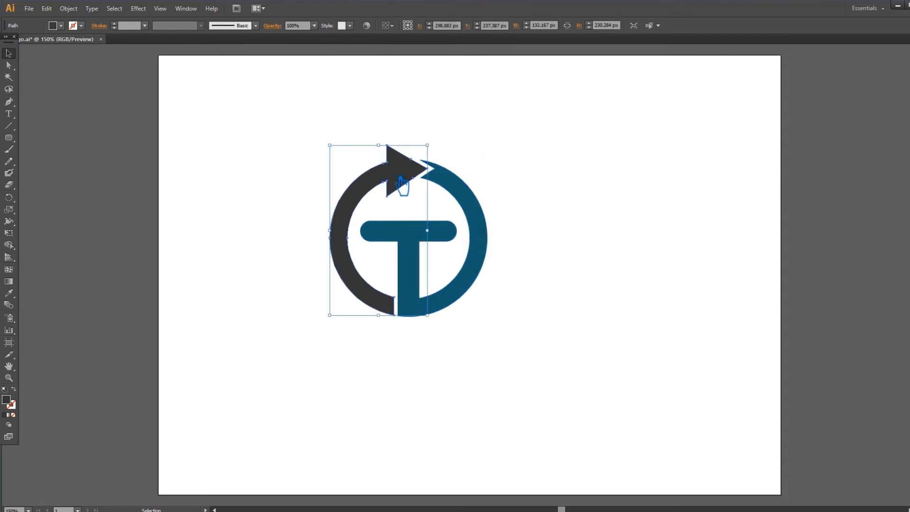
click(9, 281)
click(351, 256)
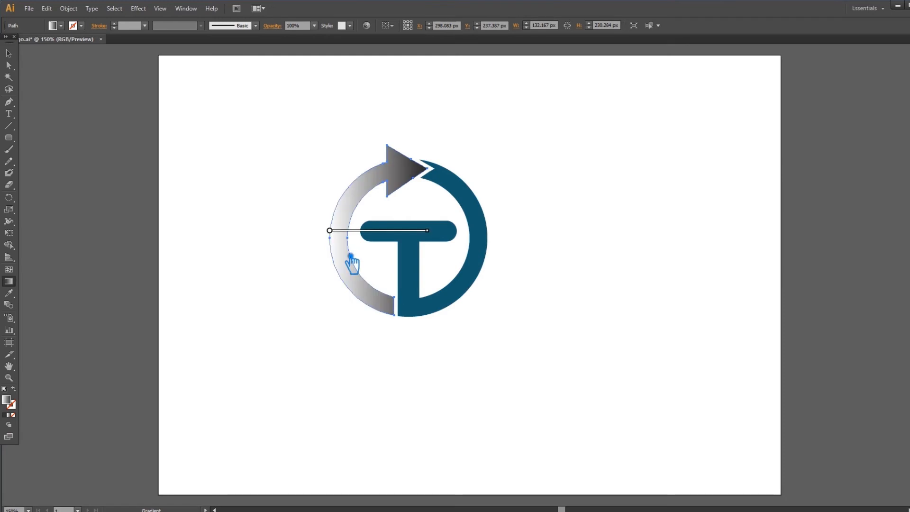
drag(378, 314, 387, 144)
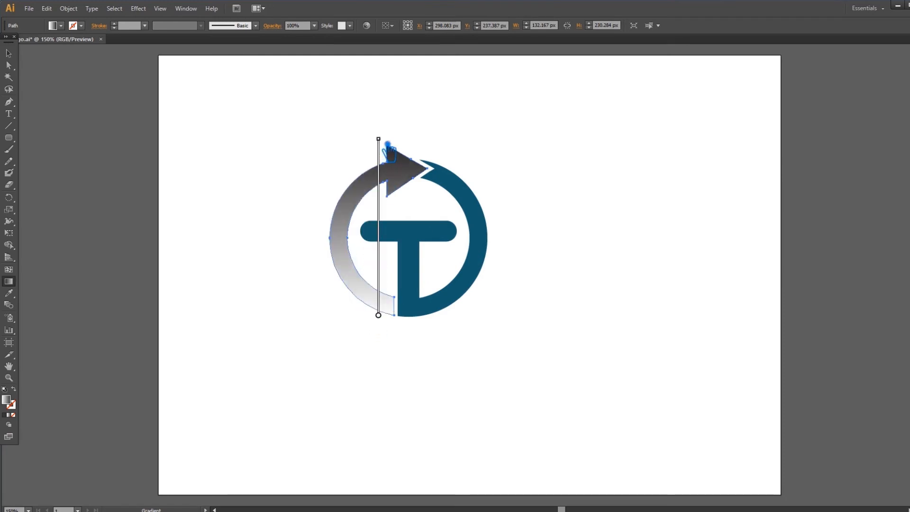
click(9, 54)
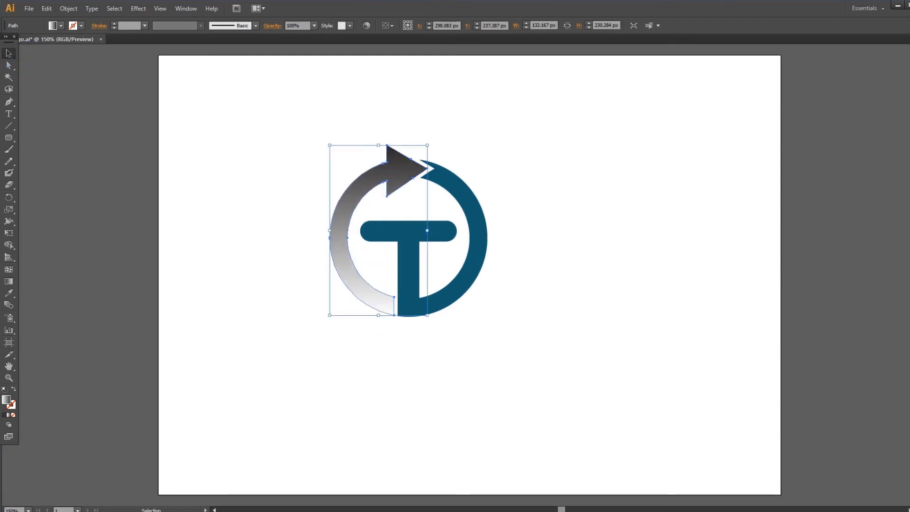
Step: Recolour the black end stop of the arrow half's gradient with dark teal #0E3435
key(ctrl+F9)
click(905, 203)
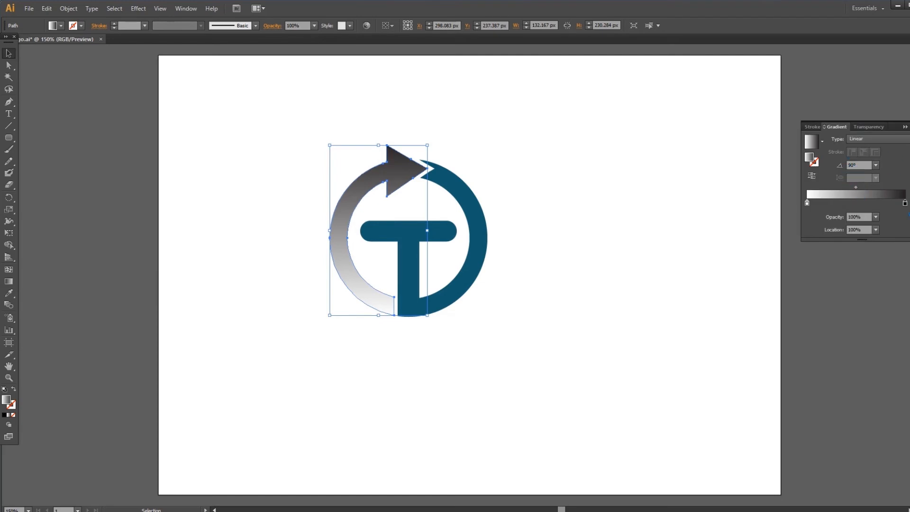
double_click(821, 163)
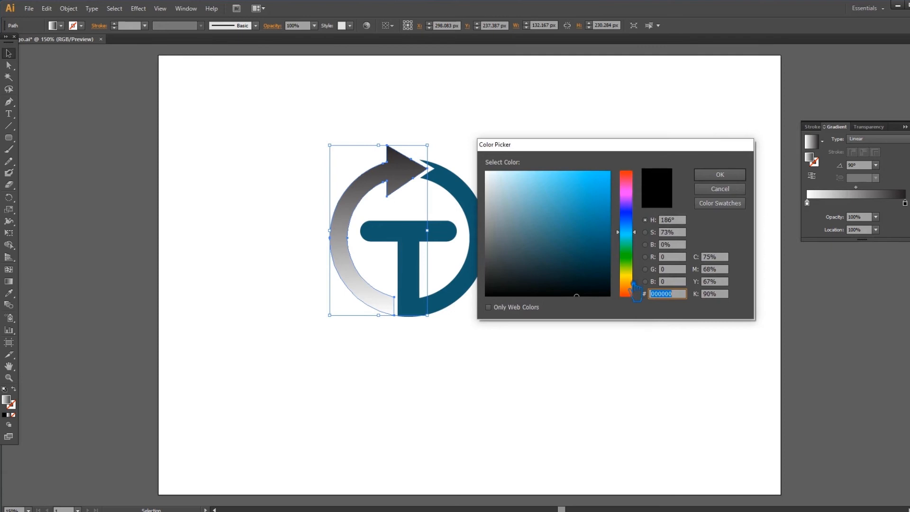
click(577, 270)
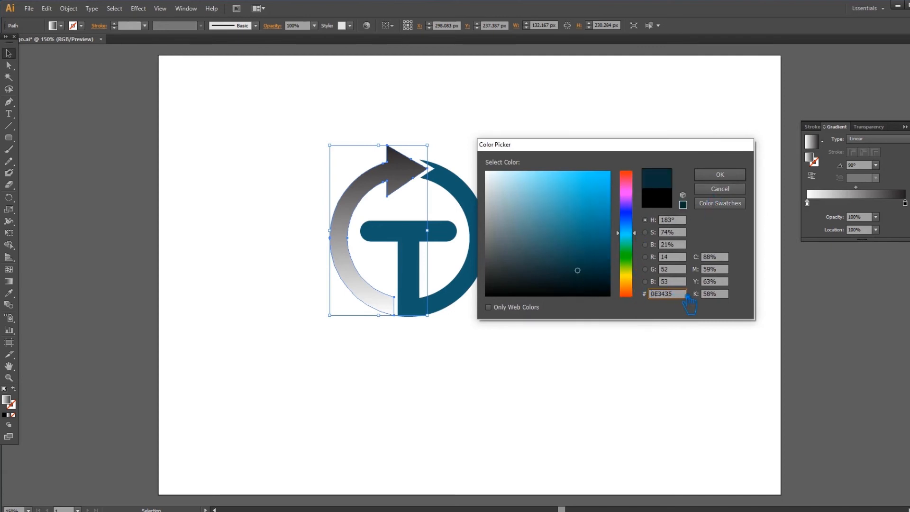
click(720, 174)
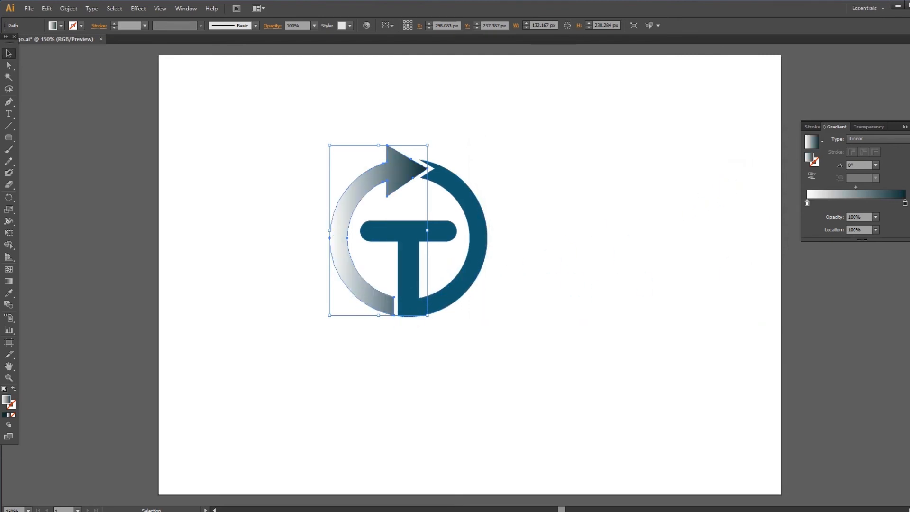
Step: Try dark teal on the white start stop of the arrow half's gradient as well
double_click(816, 160)
click(671, 298)
click(720, 175)
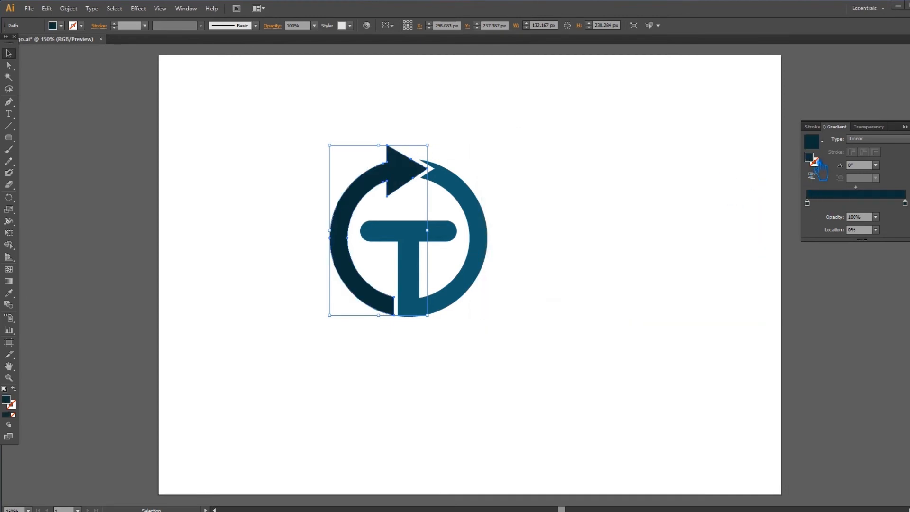
Step: Set the start stop of the arrow half's gradient to pale blue #CCFFFF
double_click(817, 161)
mouse_move(579, 271)
mouse_down()
mouse_move(538, 186)
mouse_move(521, 176)
mouse_up()
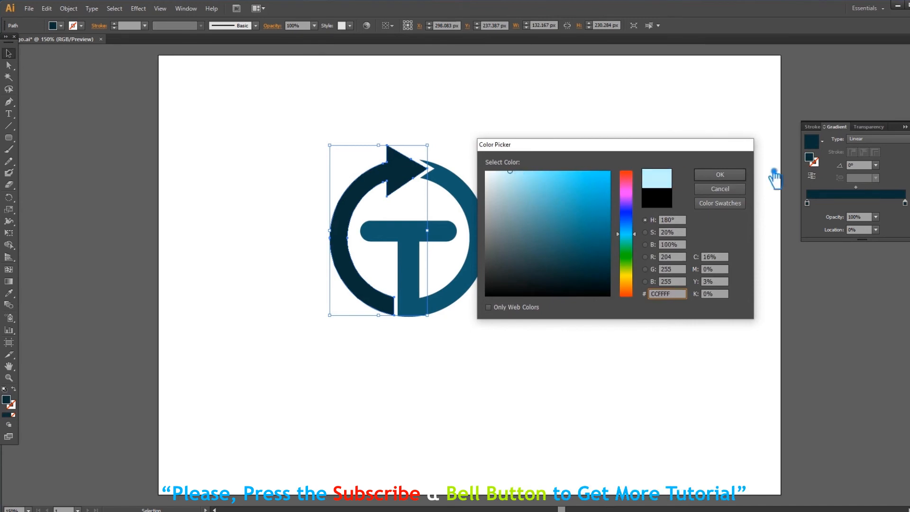
click(738, 176)
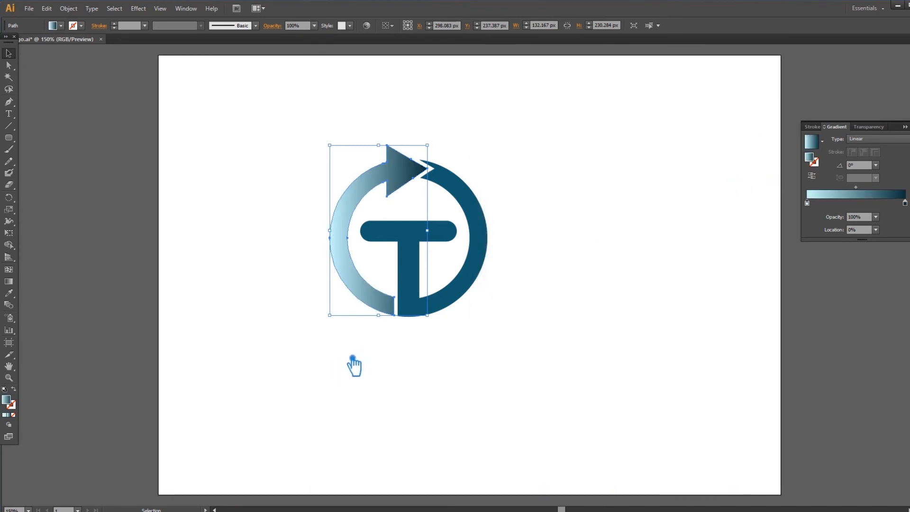
Step: Run the arrow half's gradient upward at 90° and shift its midpoint toward the pale end
click(8, 281)
mouse_move(392, 321)
mouse_down()
mouse_move(392, 151)
mouse_move(417, 148)
mouse_up()
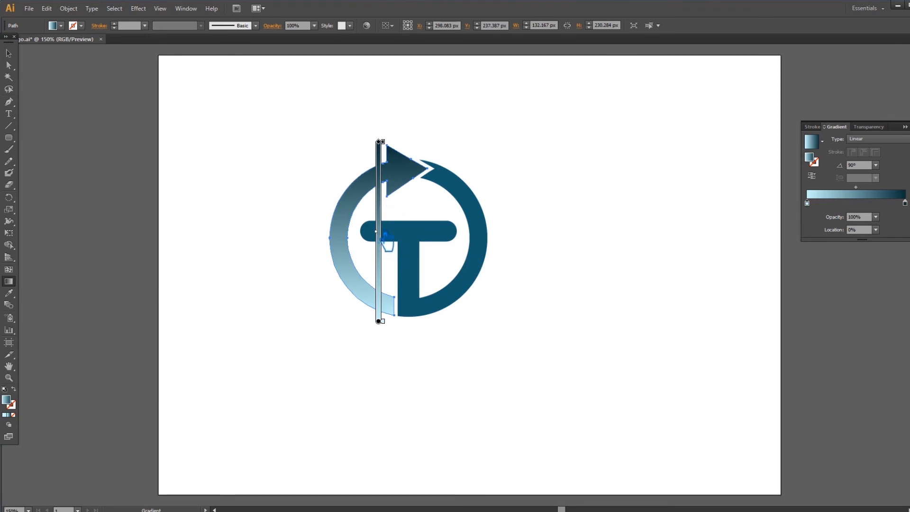
drag(378, 232, 378, 257)
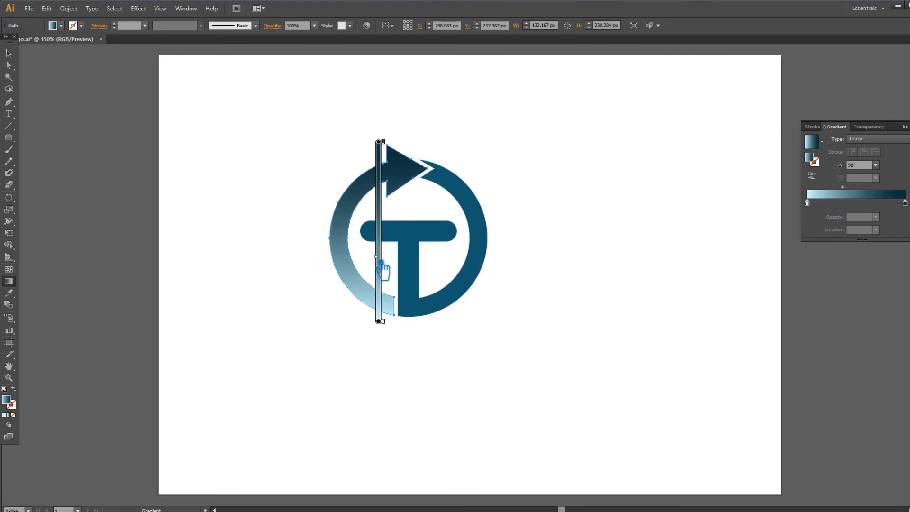
click(10, 54)
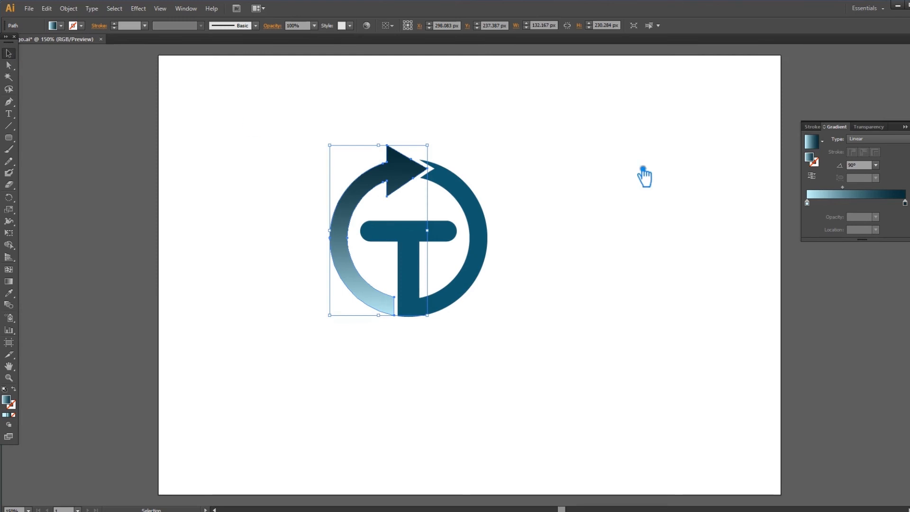
Step: Copy the arrow half's gradient onto the T and joined right ring half, and reverse its direction there
click(459, 152)
click(485, 260)
click(9, 293)
click(331, 252)
click(378, 194)
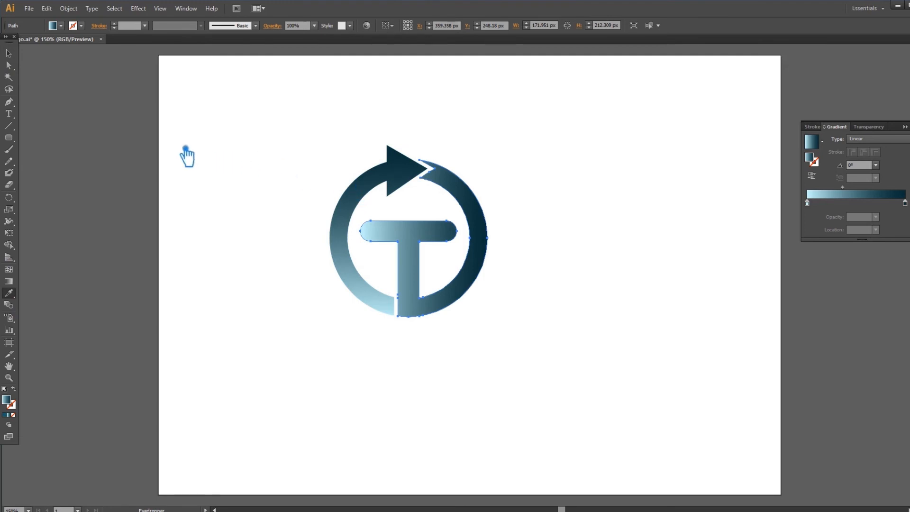
click(813, 176)
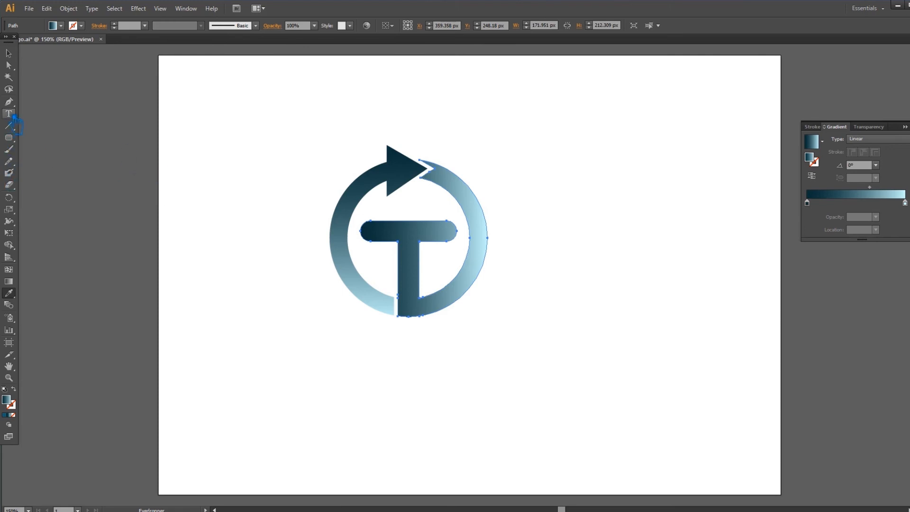
Step: Try running the T shape's gradient vertically from its base to above the ring
click(8, 281)
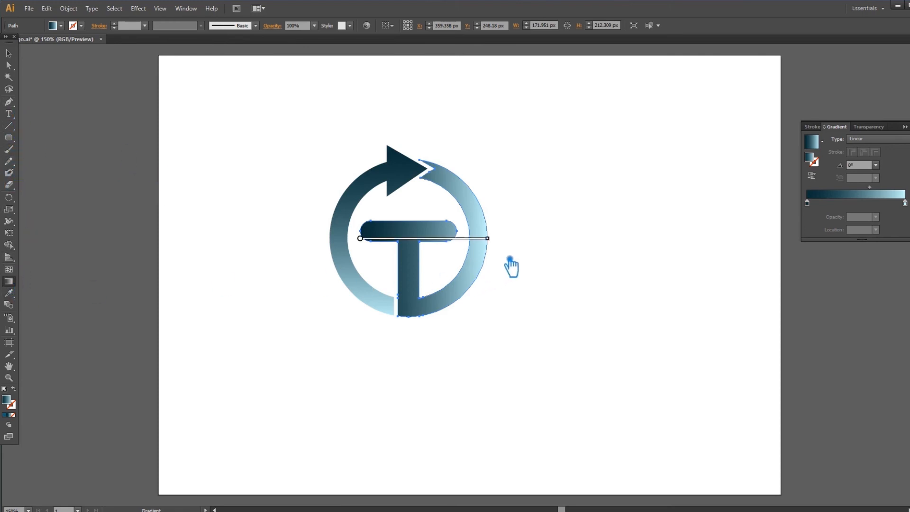
drag(423, 319, 424, 152)
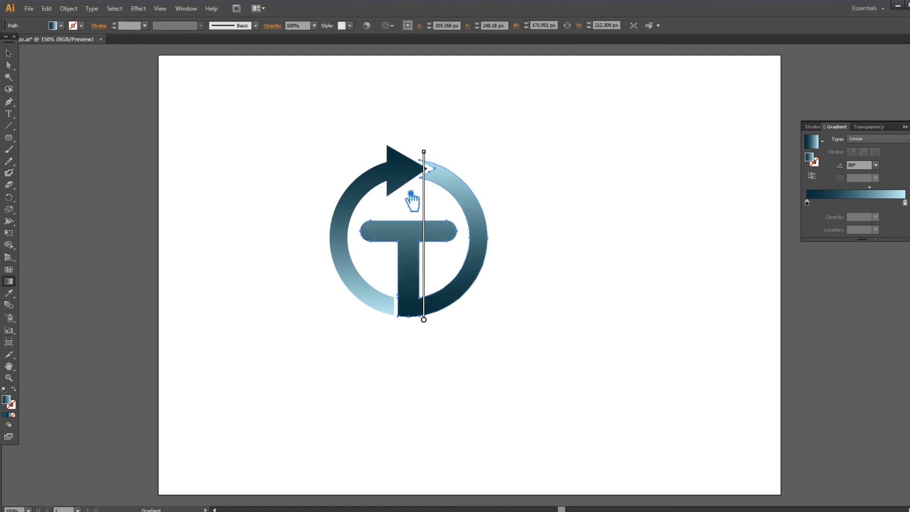
key(ctrl+z)
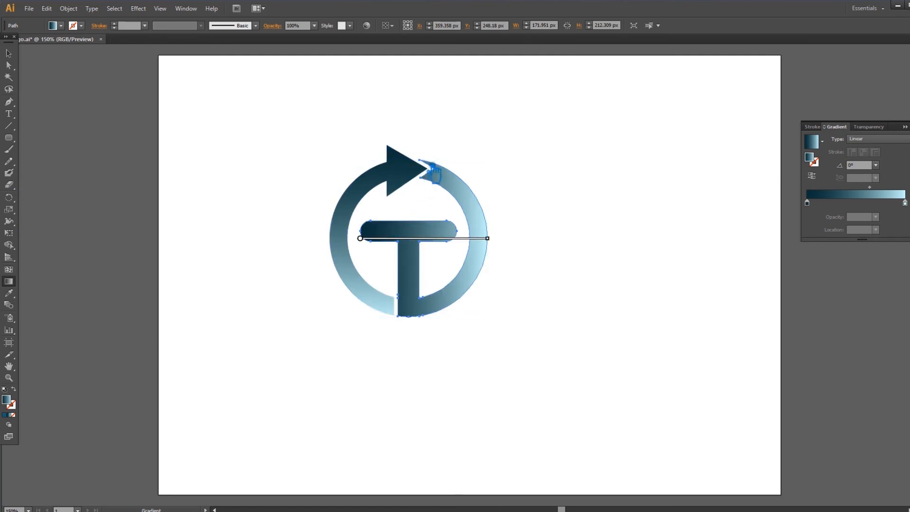
Step: Adjust the T shape's horizontal gradient to start just outside the crossbar's left end and finish at the ring's right edge
drag(488, 239, 508, 239)
drag(369, 241, 364, 240)
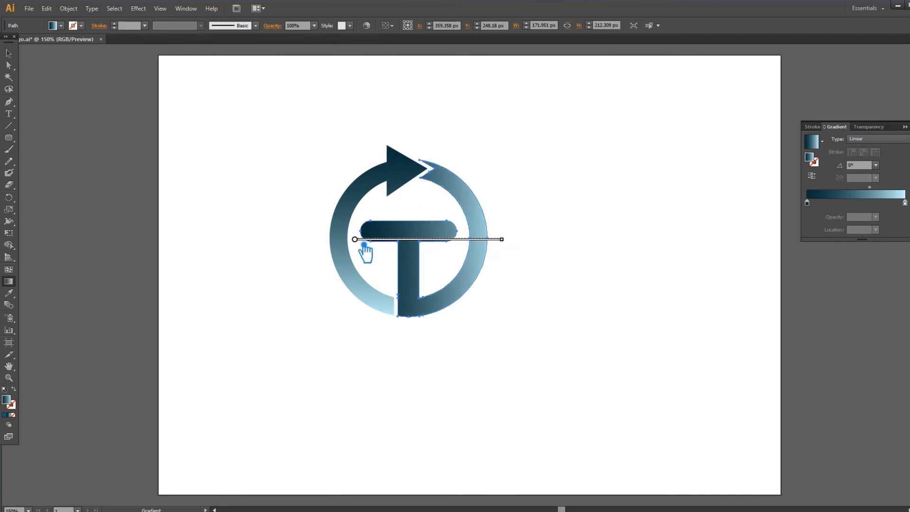
drag(502, 238, 491, 239)
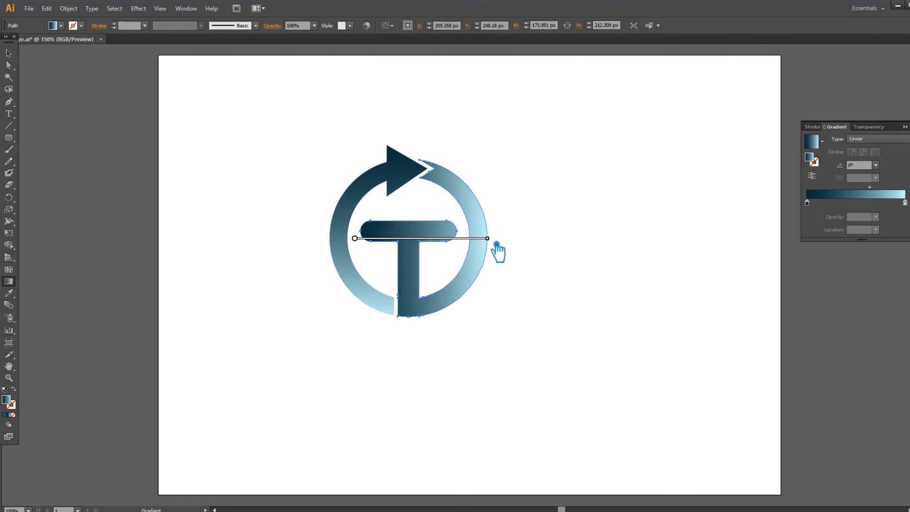
click(10, 53)
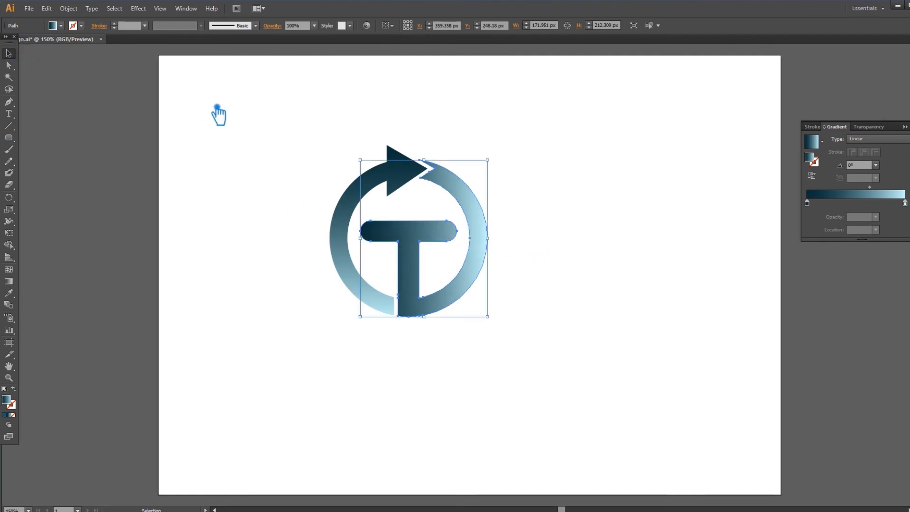
click(203, 109)
Step: Reverse the arrow half's gradient so the arrowhead is pale and the lower end dark
click(418, 181)
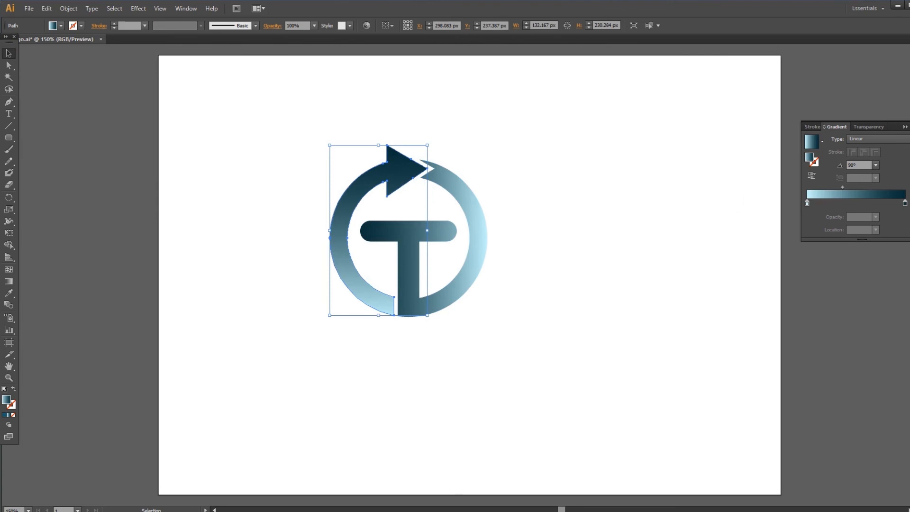
click(811, 175)
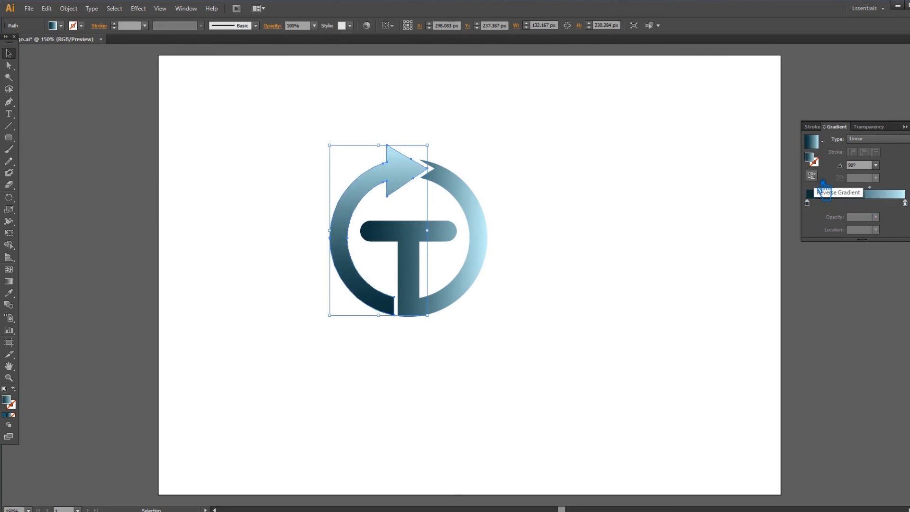
click(567, 216)
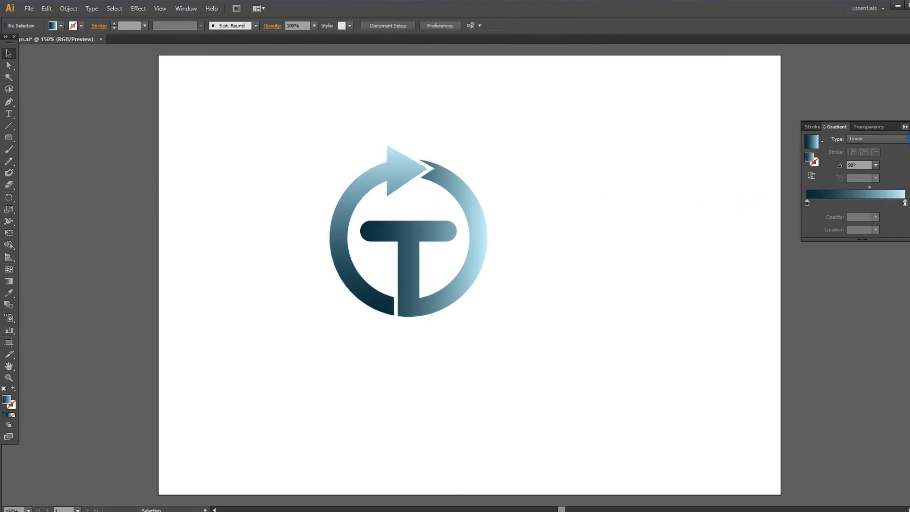
click(906, 124)
Step: Reverse the gradient on the T and joined right ring half, and set its midpoint location to 45.38%
click(438, 313)
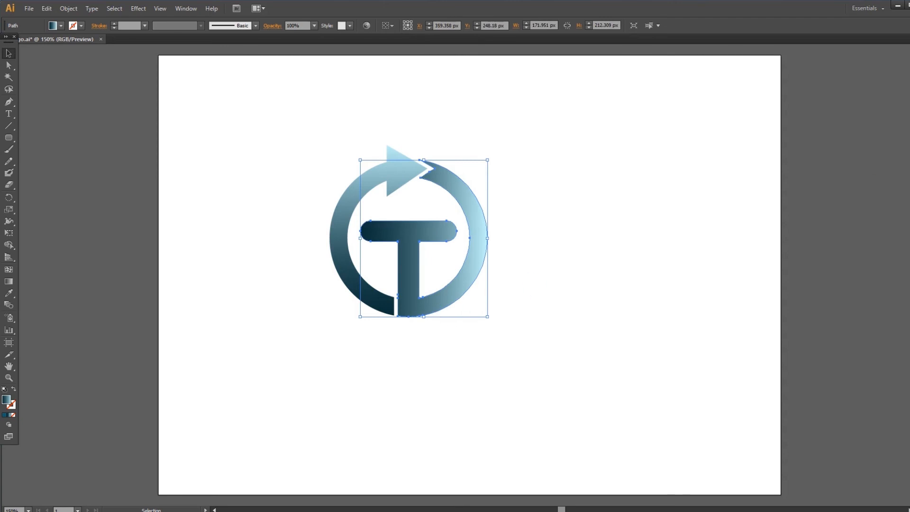
key(ctrl+F9)
click(811, 175)
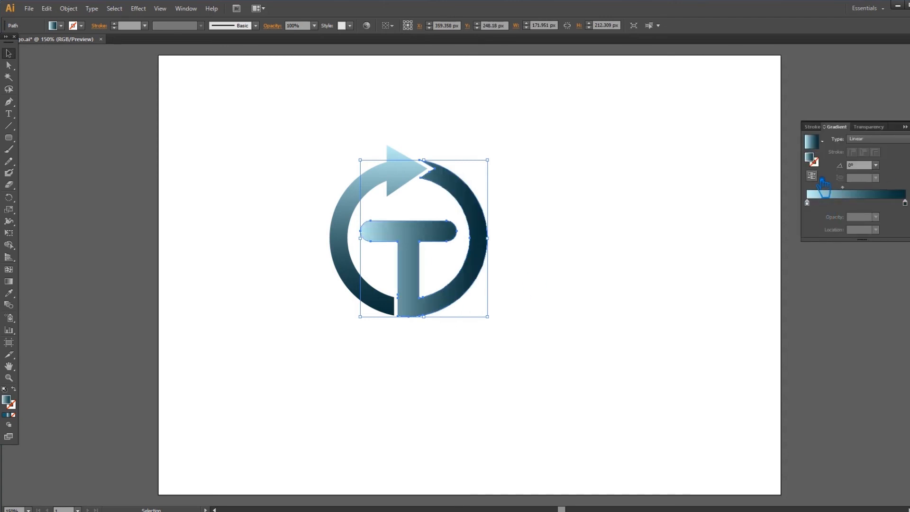
drag(842, 188, 852, 188)
click(633, 198)
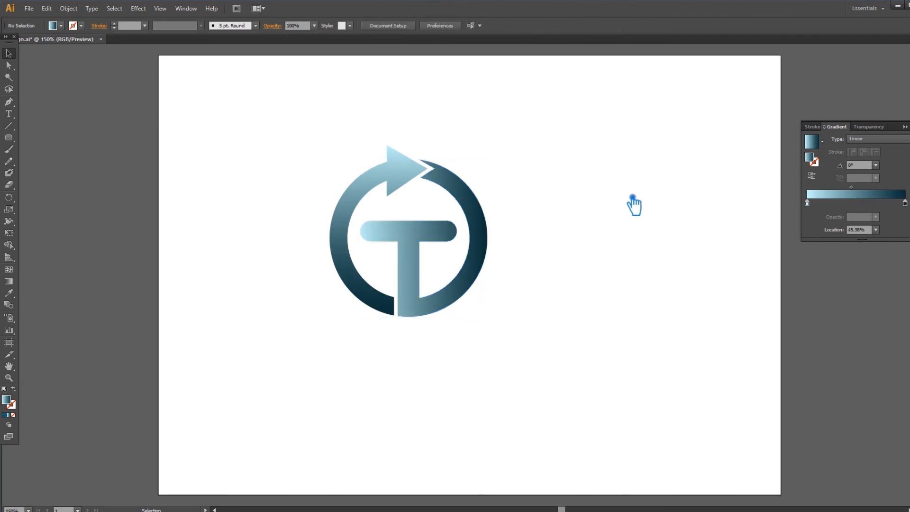